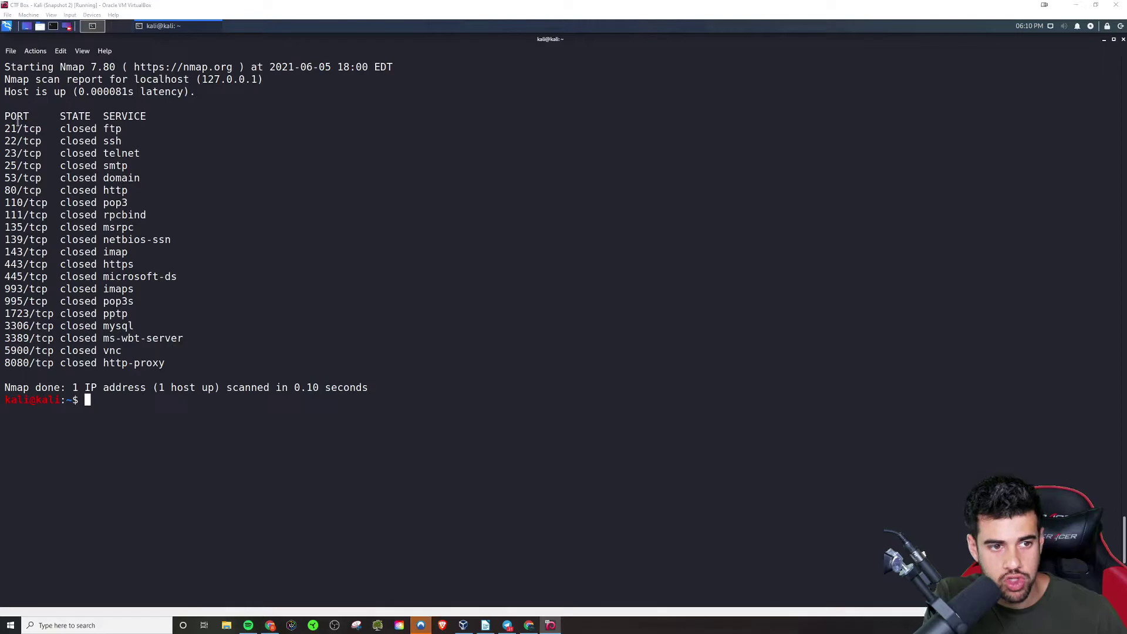
# Step: Highlight the 21/tcp ftp entry in the Nmap scan output
pyautogui.moveTo(5, 129); pyautogui.dragTo(122, 129)
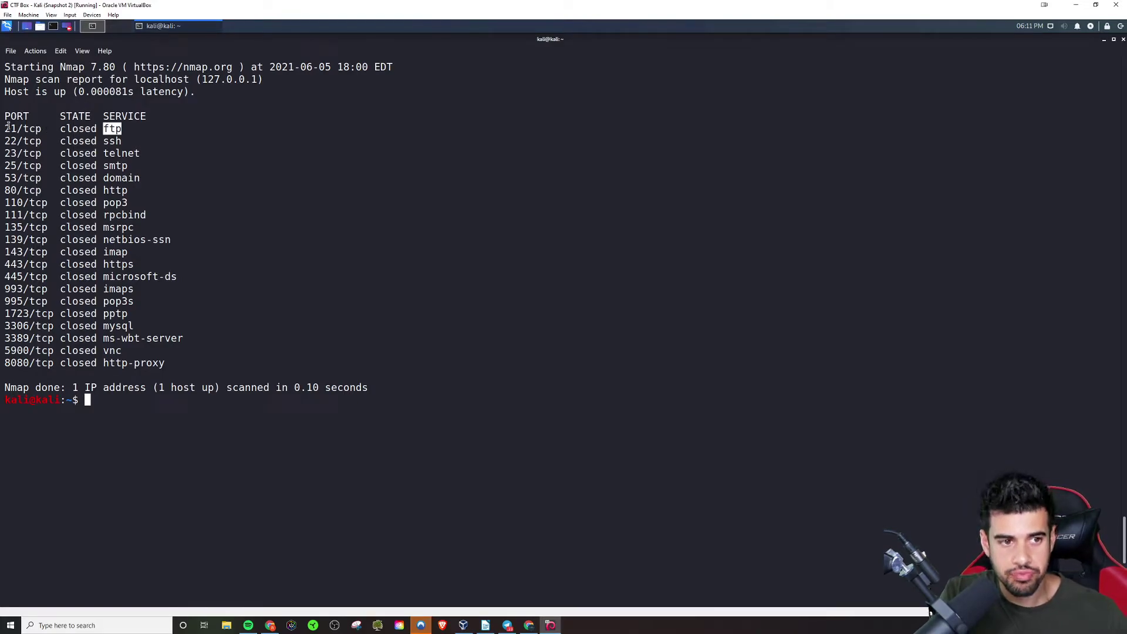
# Step: Highlight the port column from 21/tcp to 8080/tcp, then only ssh on 22/tcp
pyautogui.moveTo(7, 128); pyautogui.dragTo(59, 363)
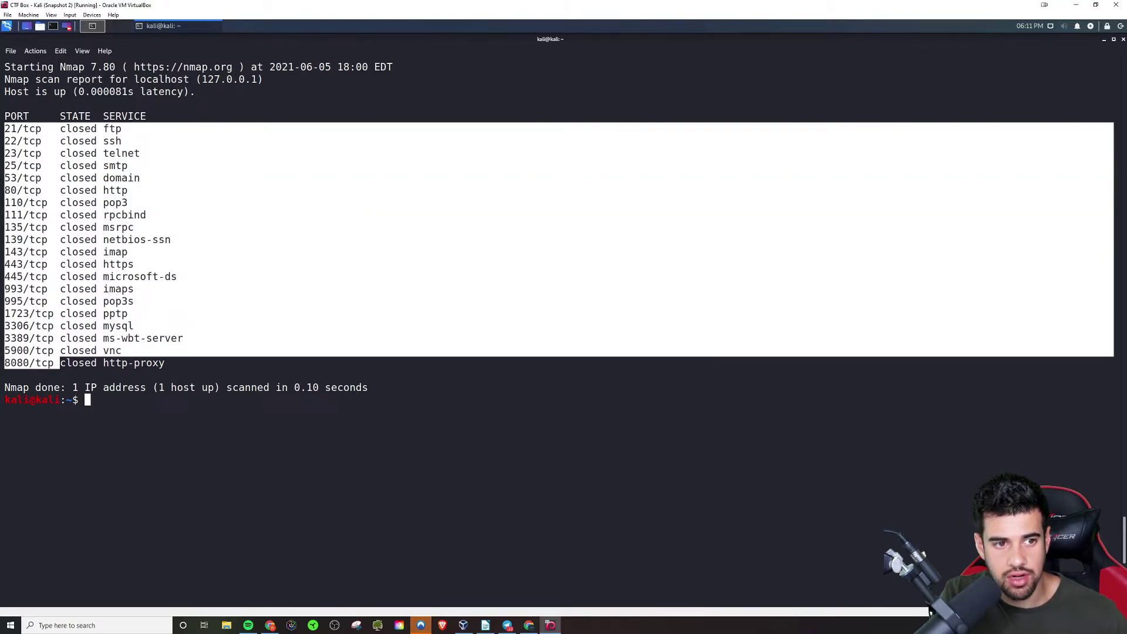
pyautogui.click(22, 143)
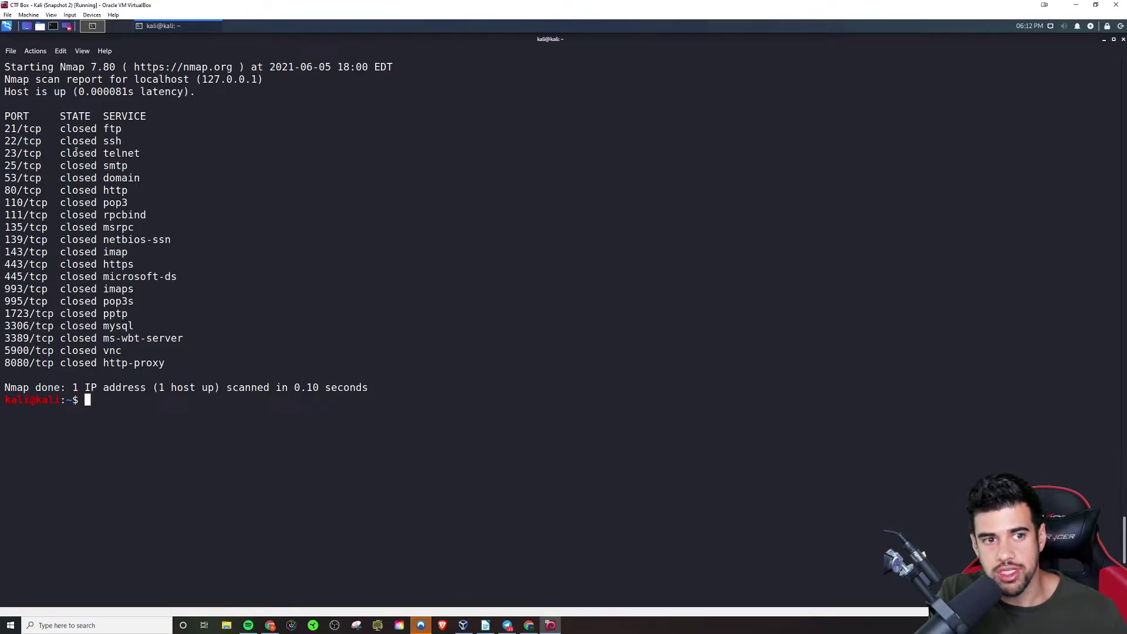
pyautogui.moveTo(104, 141); pyautogui.dragTo(122, 142)
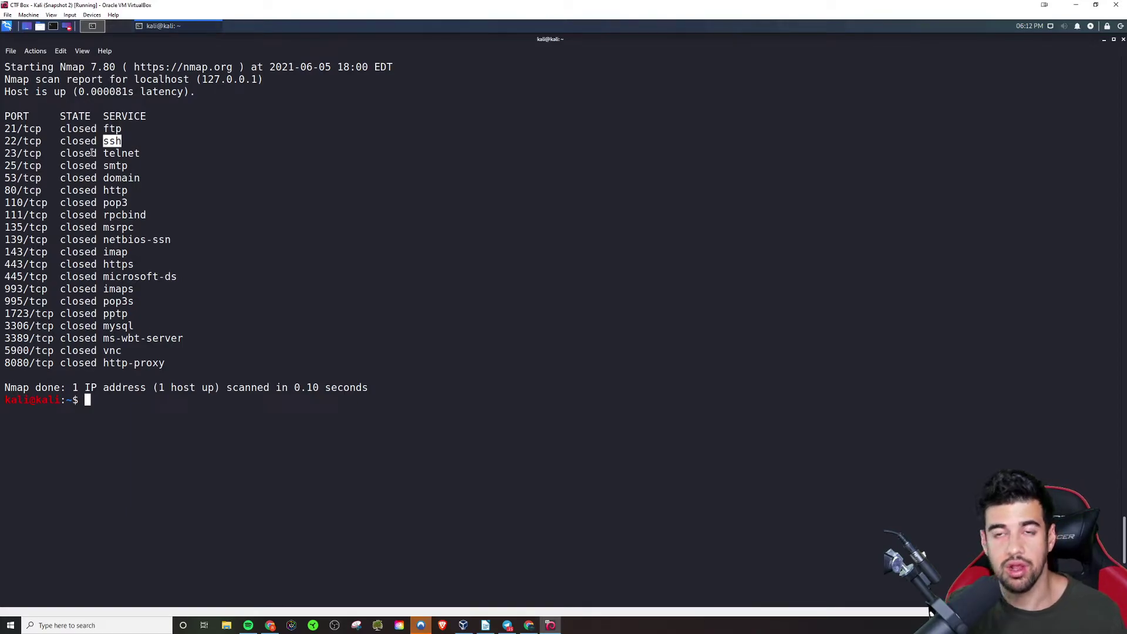
# Step: Highlight ftp, ssh and telnet in turn, finishing on smtp at 25/tcp
pyautogui.doubleClick(111, 129)
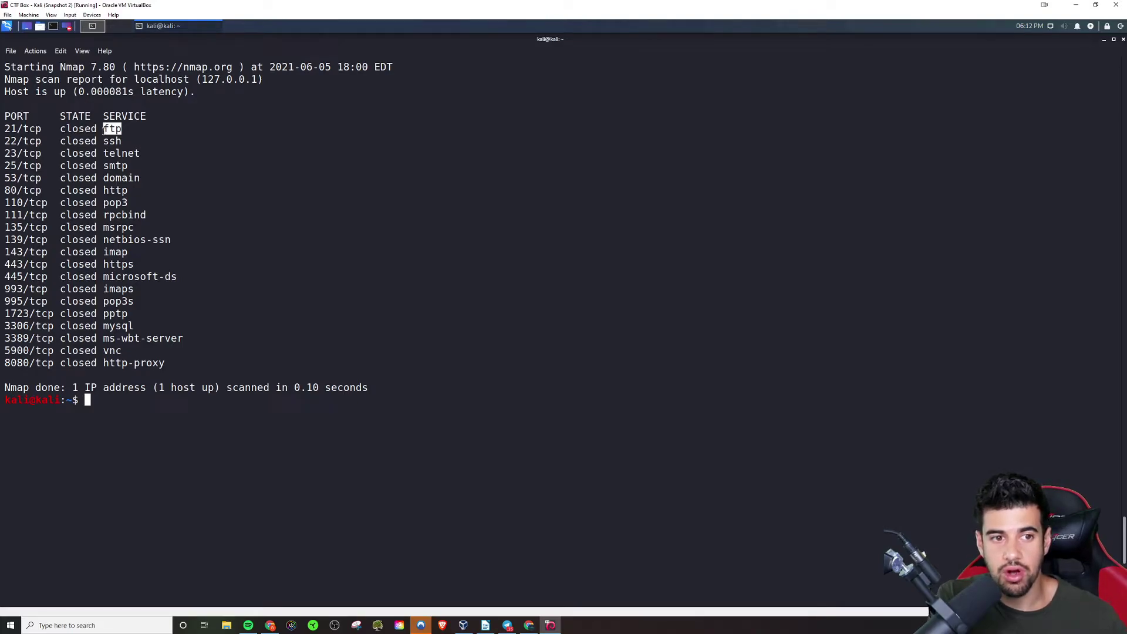
pyautogui.doubleClick(108, 141)
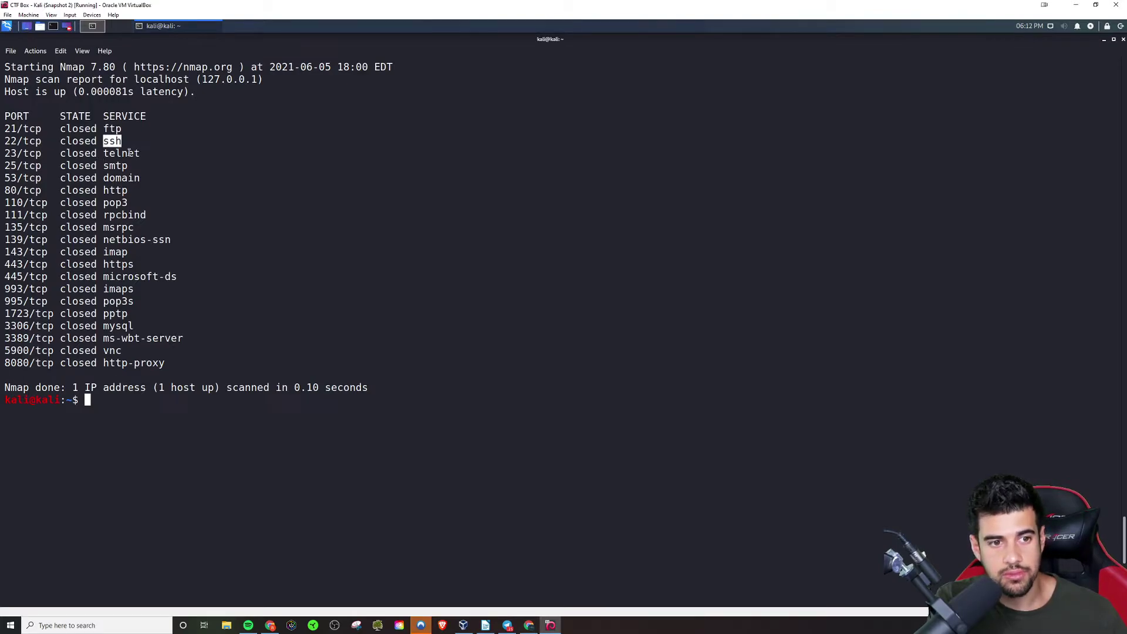
pyautogui.click(130, 153)
pyautogui.doubleClick(128, 153)
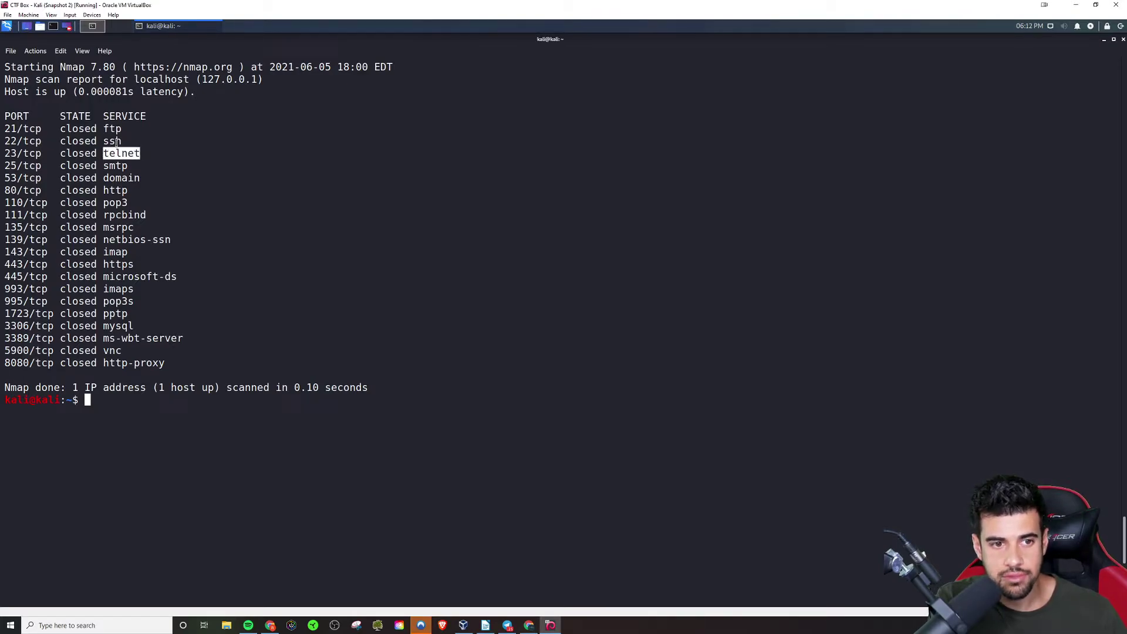
pyautogui.click(121, 141)
pyautogui.doubleClick(112, 141)
pyautogui.click(128, 153)
pyautogui.moveTo(127, 155); pyautogui.dragTo(103, 154)
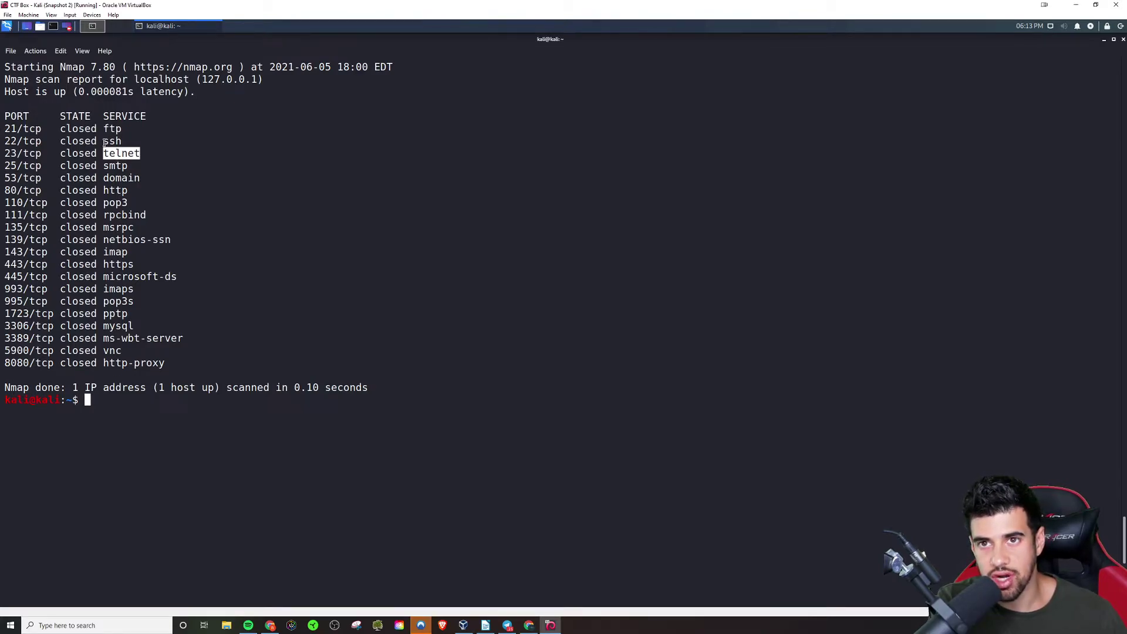
pyautogui.moveTo(135, 167); pyautogui.dragTo(106, 166)
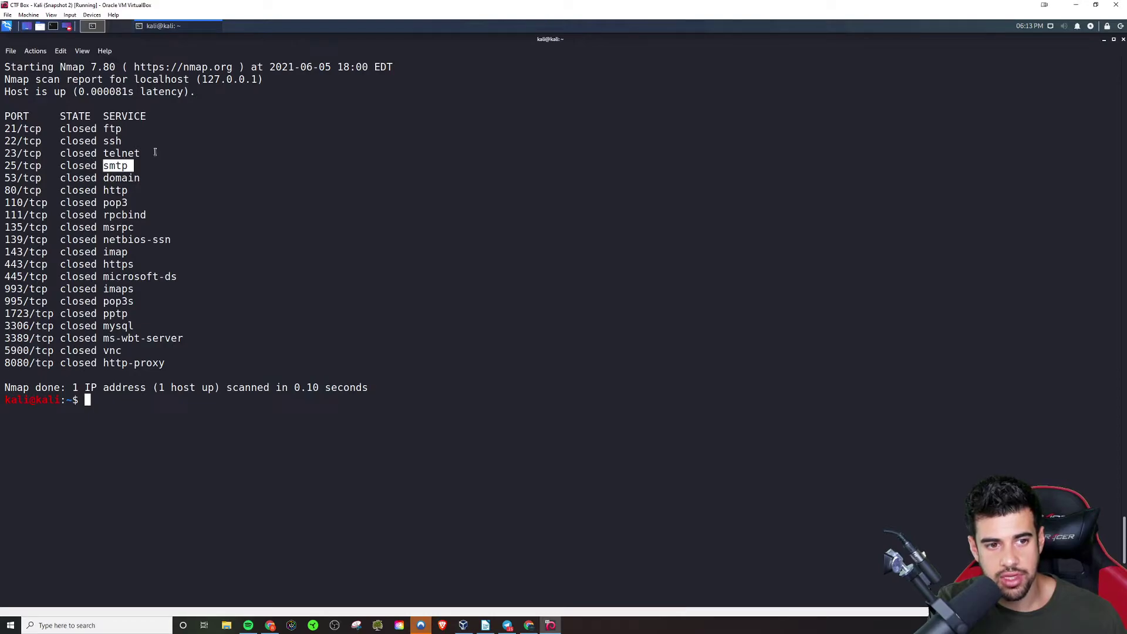
# Step: Re-highlight the smtp service on the 25/tcp line
pyautogui.click(107, 168)
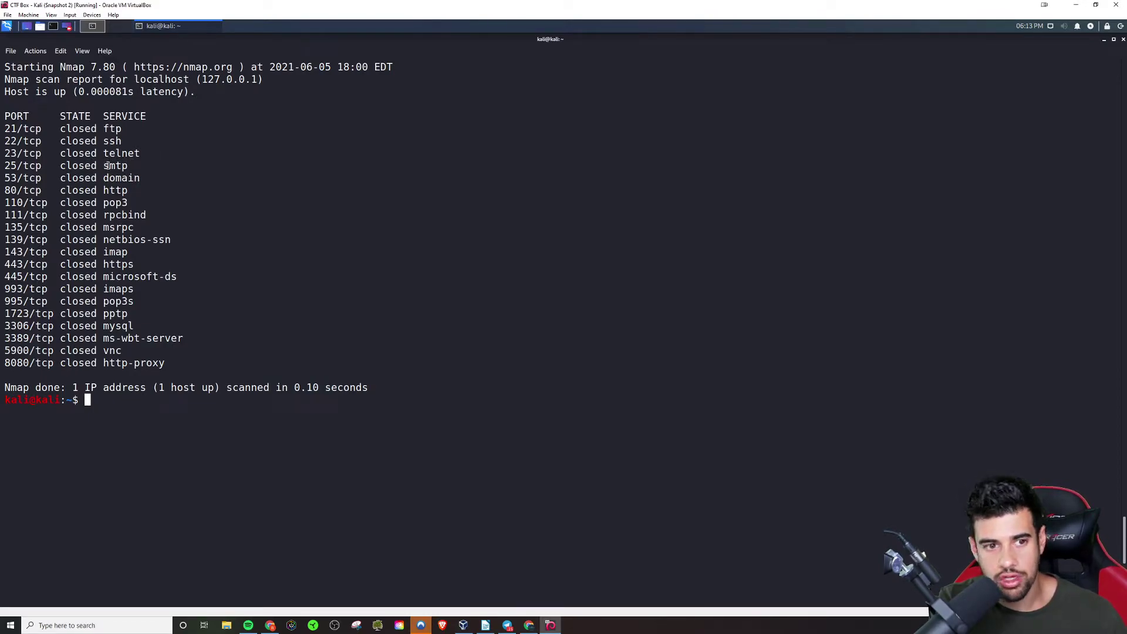
pyautogui.moveTo(104, 166)
pyautogui.mouseDown()
pyautogui.moveTo(141, 178)
pyautogui.moveTo(103, 178)
pyautogui.mouseUp()
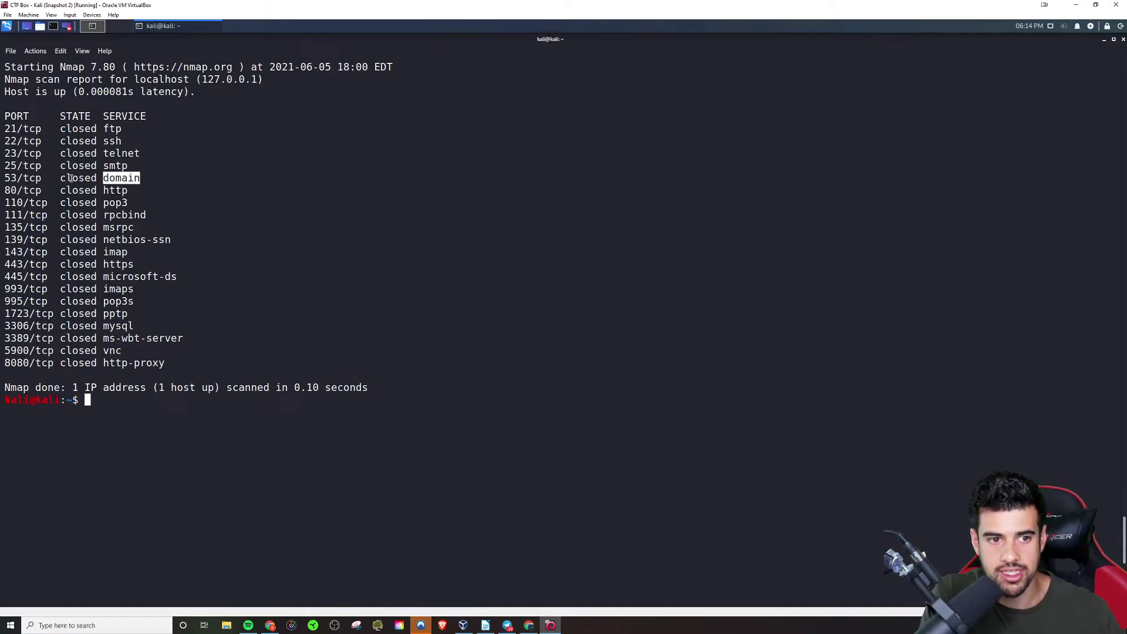
# Step: Alternately highlight the full 80/tcp http and 443/tcp https rows
pyautogui.moveTo(104, 190); pyautogui.dragTo(131, 189)
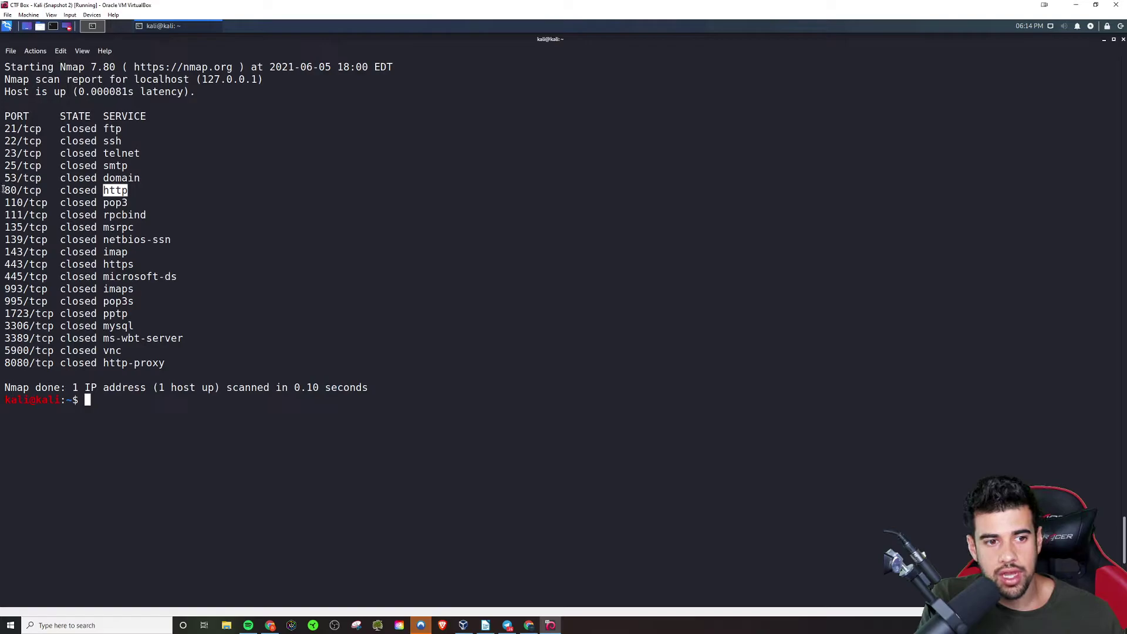
pyautogui.moveTo(3, 190); pyautogui.dragTo(125, 189)
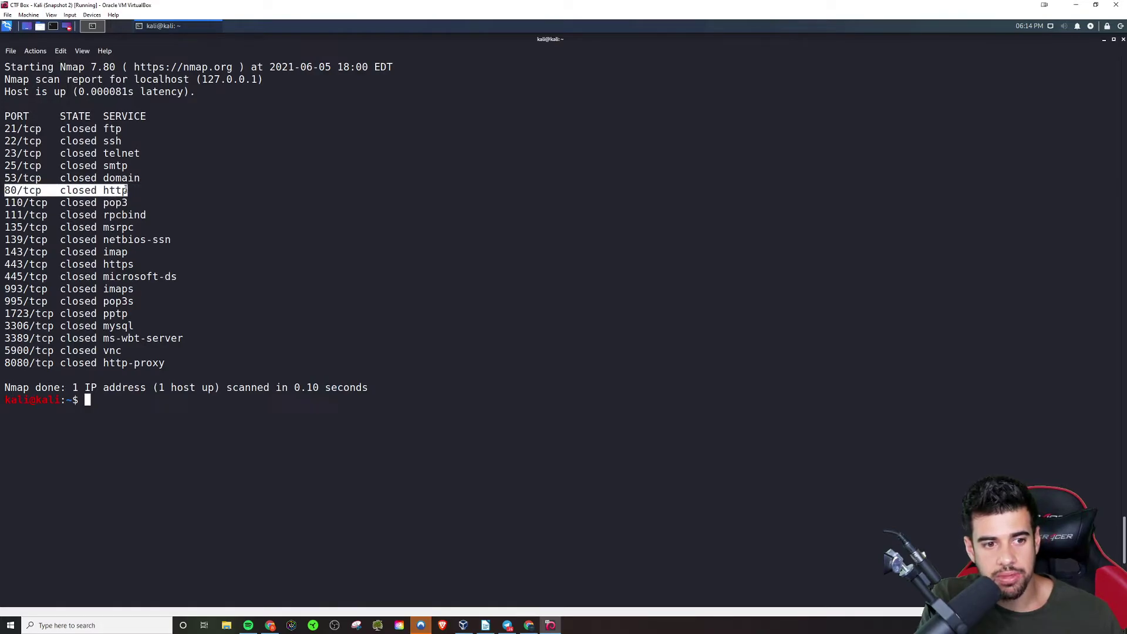
pyautogui.click(9, 264)
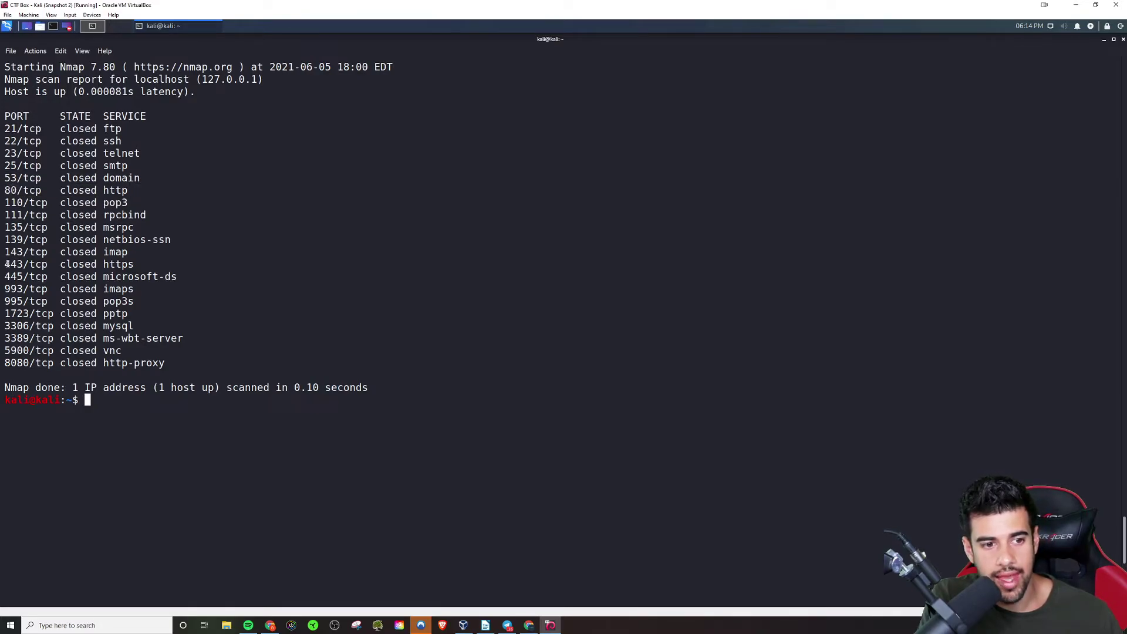
pyautogui.moveTo(7, 265); pyautogui.dragTo(141, 265)
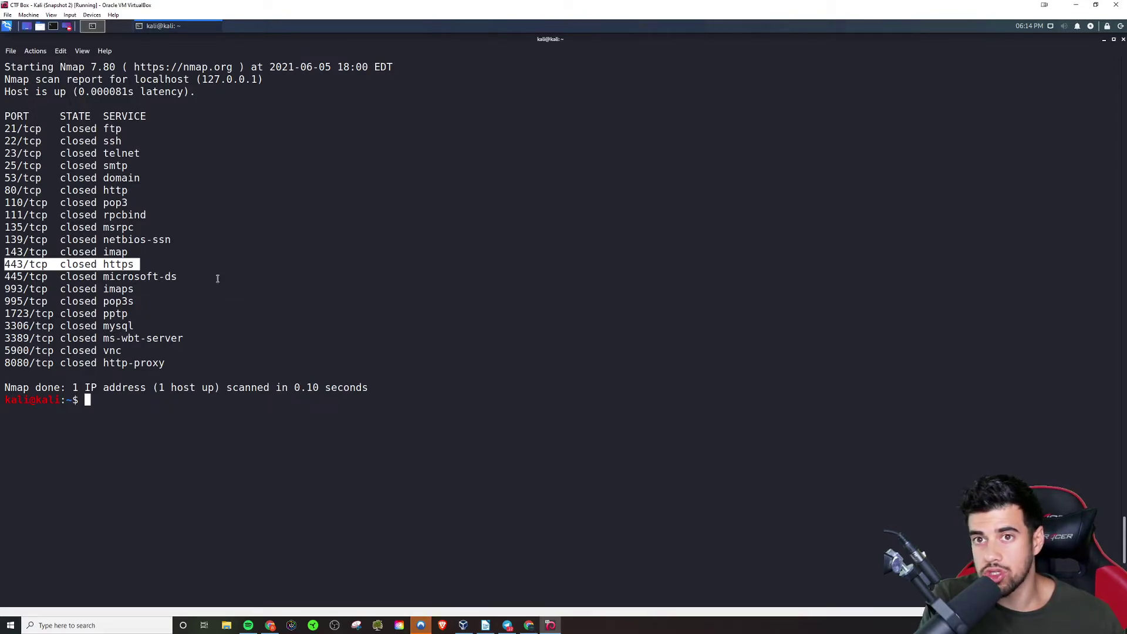
pyautogui.moveTo(129, 191); pyautogui.dragTo(6, 190)
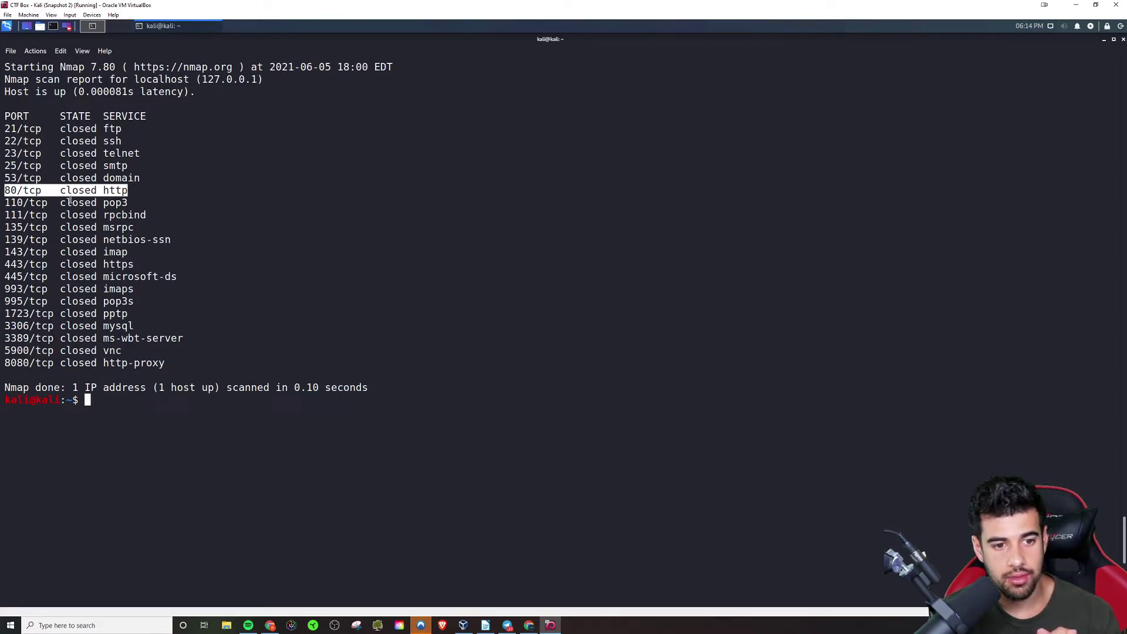
pyautogui.moveTo(134, 265); pyautogui.dragTo(3, 265)
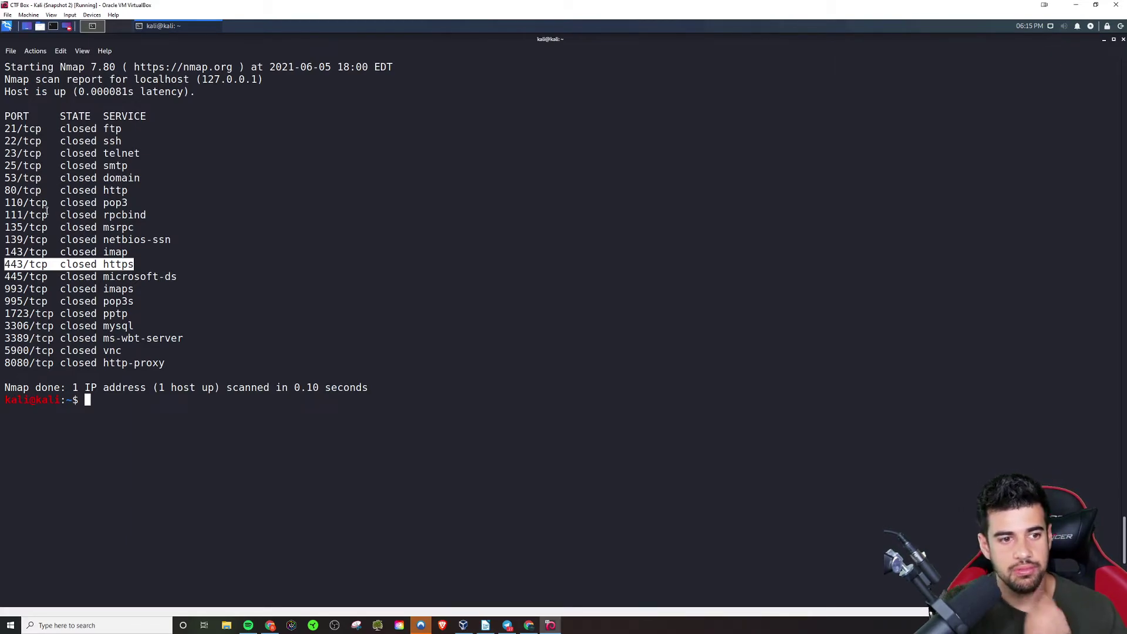
# Step: Highlight pop3 on 110/tcp, then the 143/tcp imap, 111/tcp rpcbind and 135/tcp msrpc rows
pyautogui.moveTo(102, 203); pyautogui.dragTo(132, 203)
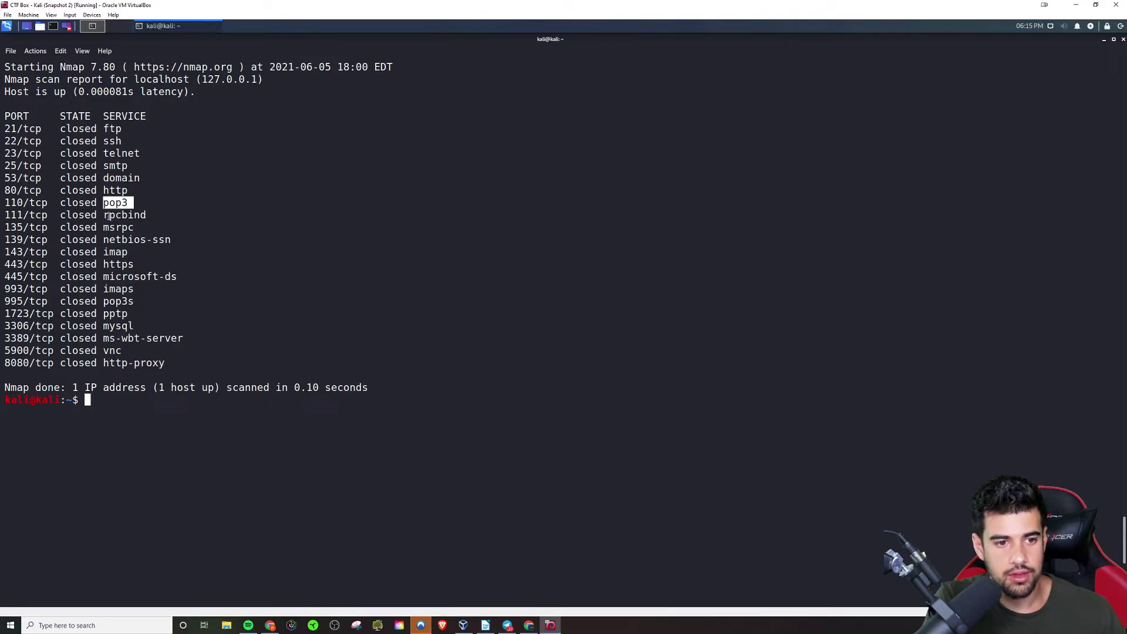
pyautogui.moveTo(127, 252); pyautogui.dragTo(6, 254)
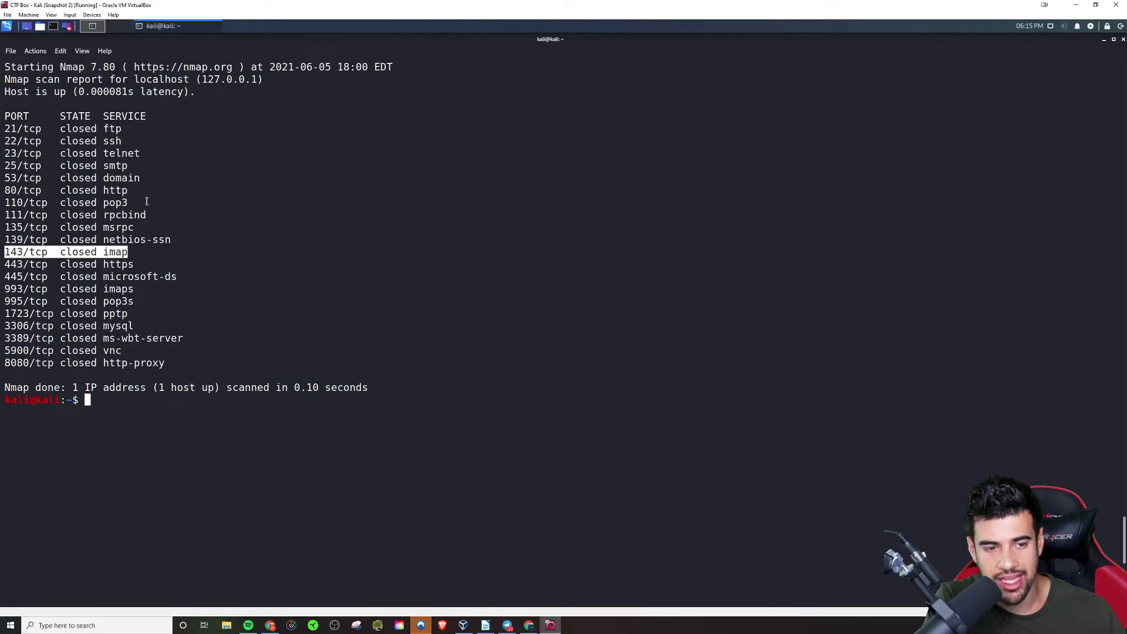
pyautogui.moveTo(151, 215); pyautogui.dragTo(5, 215)
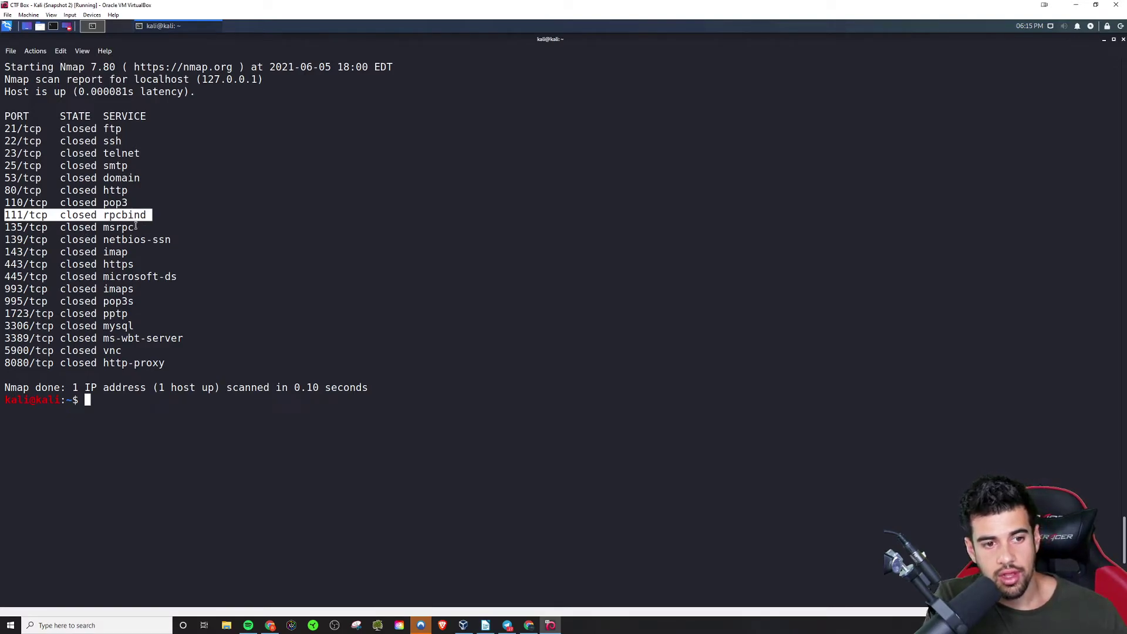
pyautogui.moveTo(139, 228); pyautogui.dragTo(5, 228)
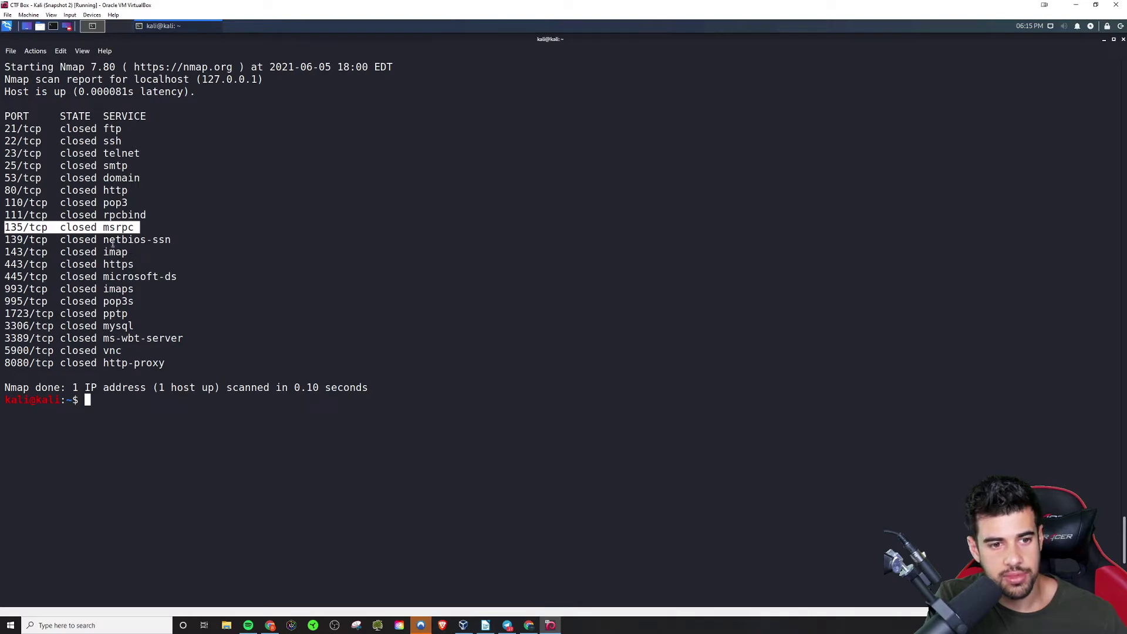
# Step: Highlight netbios-ssn on 139/tcp, https on 443/tcp, then ssh on 22/tcp
pyautogui.moveTo(165, 241); pyautogui.dragTo(94, 239)
pyautogui.moveTo(175, 246); pyautogui.dragTo(103, 241)
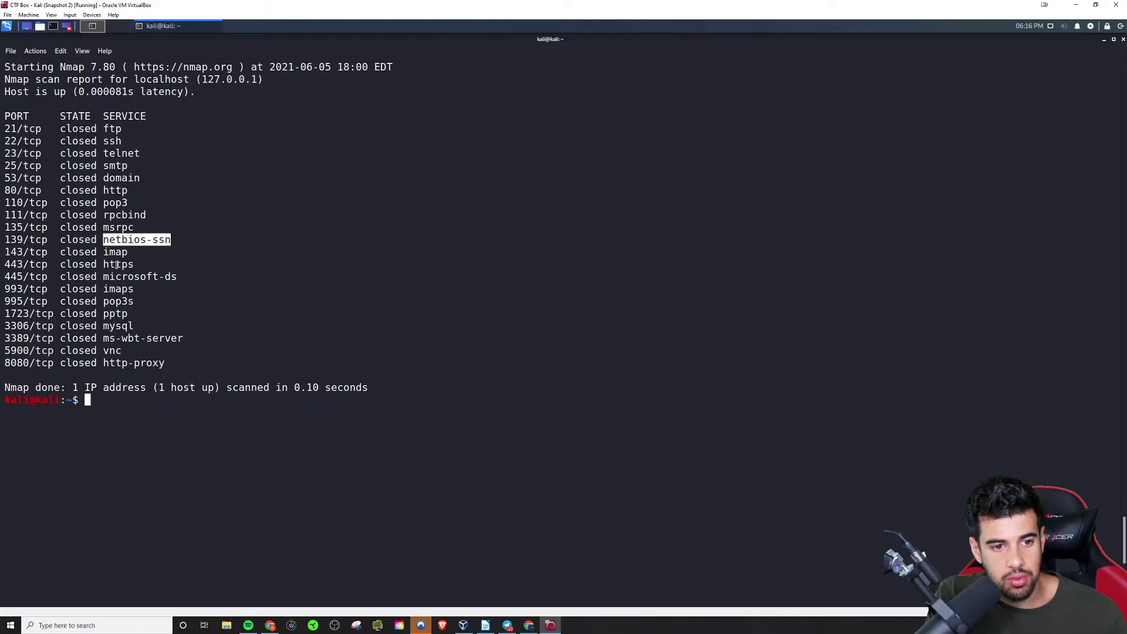
pyautogui.moveTo(109, 264)
pyautogui.mouseDown()
pyautogui.moveTo(130, 265)
pyautogui.moveTo(102, 277)
pyautogui.mouseUp()
pyautogui.tripleClick(123, 264)
pyautogui.click(168, 276)
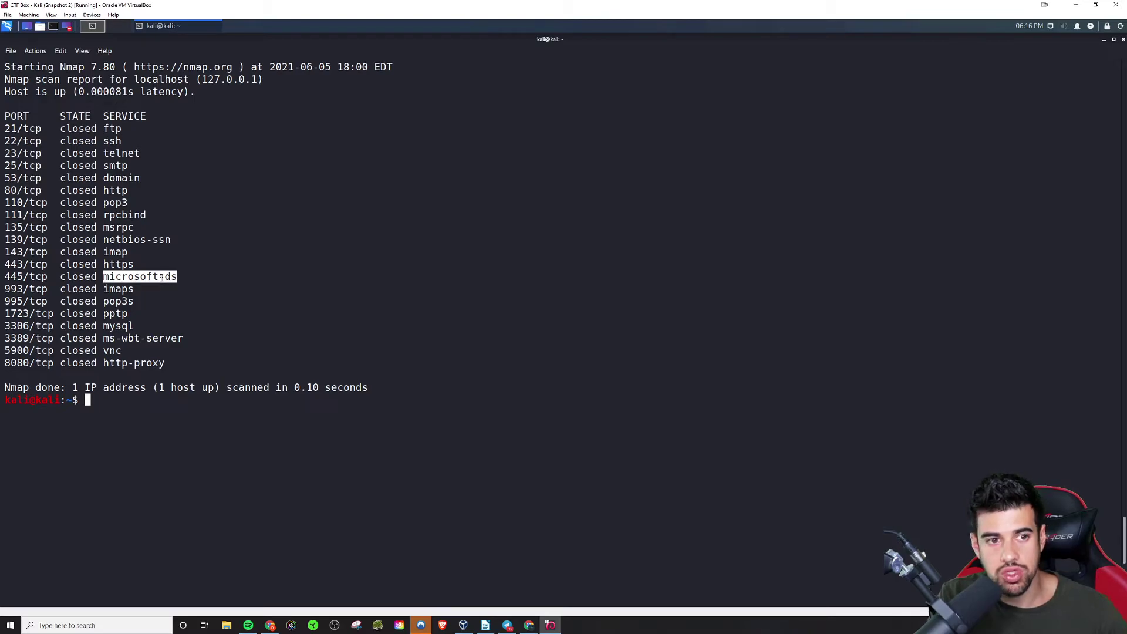
pyautogui.moveTo(123, 141); pyautogui.dragTo(104, 142)
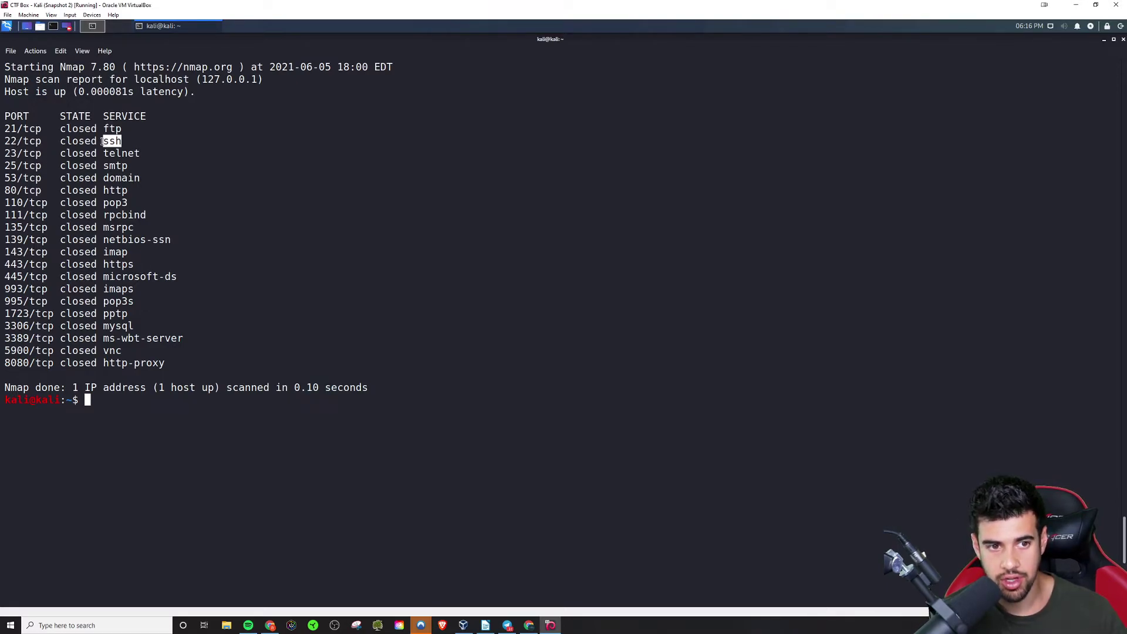
# Step: Highlight microsoft-ds on 445/tcp, imaps on 993/tcp and pptp on 1723/tcp
pyautogui.moveTo(180, 277); pyautogui.dragTo(104, 275)
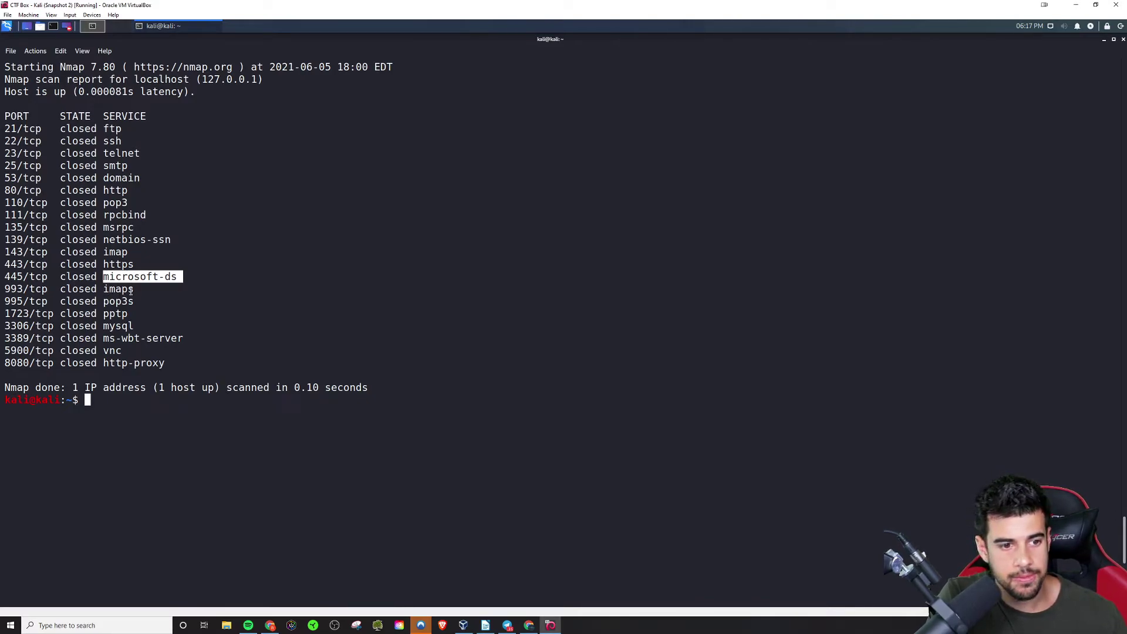
pyautogui.moveTo(134, 290); pyautogui.dragTo(5, 288)
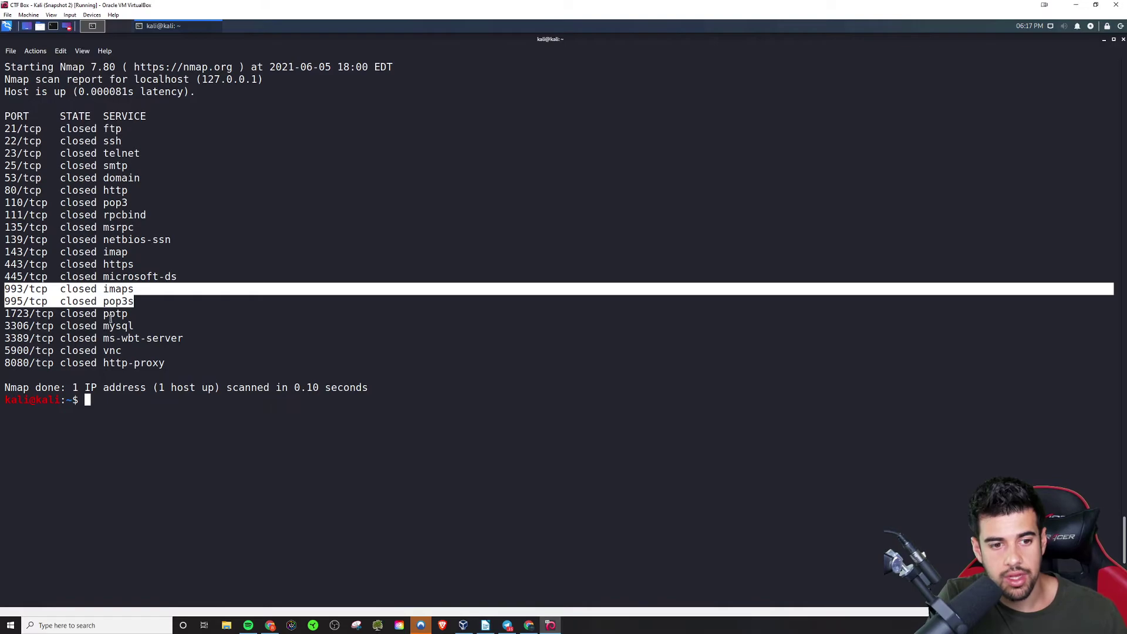
pyautogui.moveTo(104, 313); pyautogui.dragTo(126, 315)
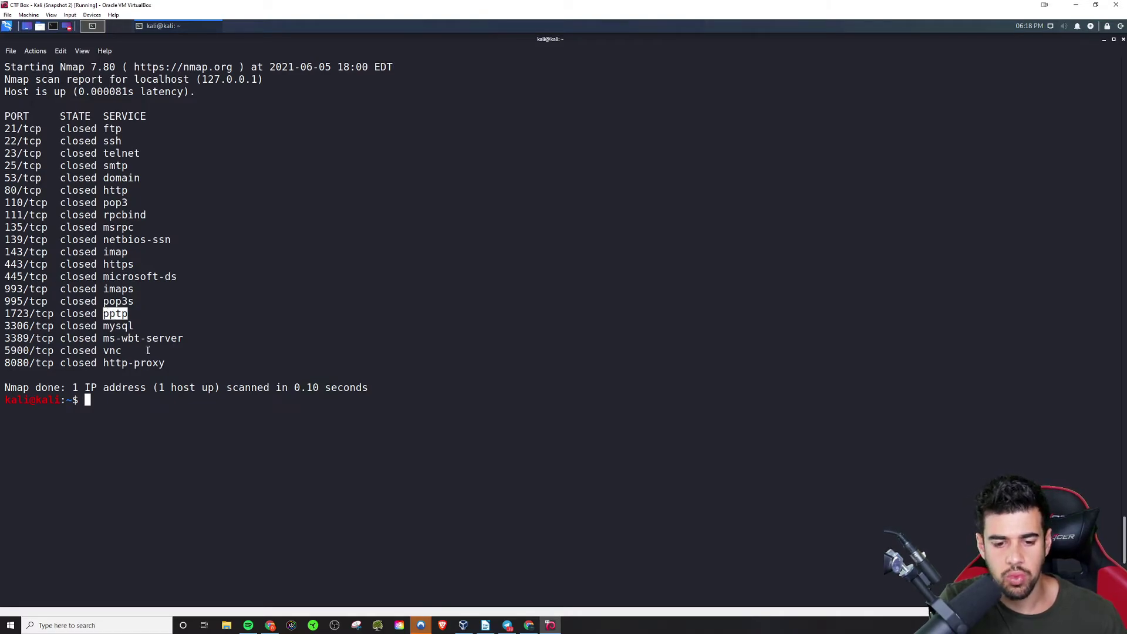
# Step: In Firefox, search the web for 'what is pptp' in a new tab
pyautogui.click(7, 26)
pyautogui.press('Escape')
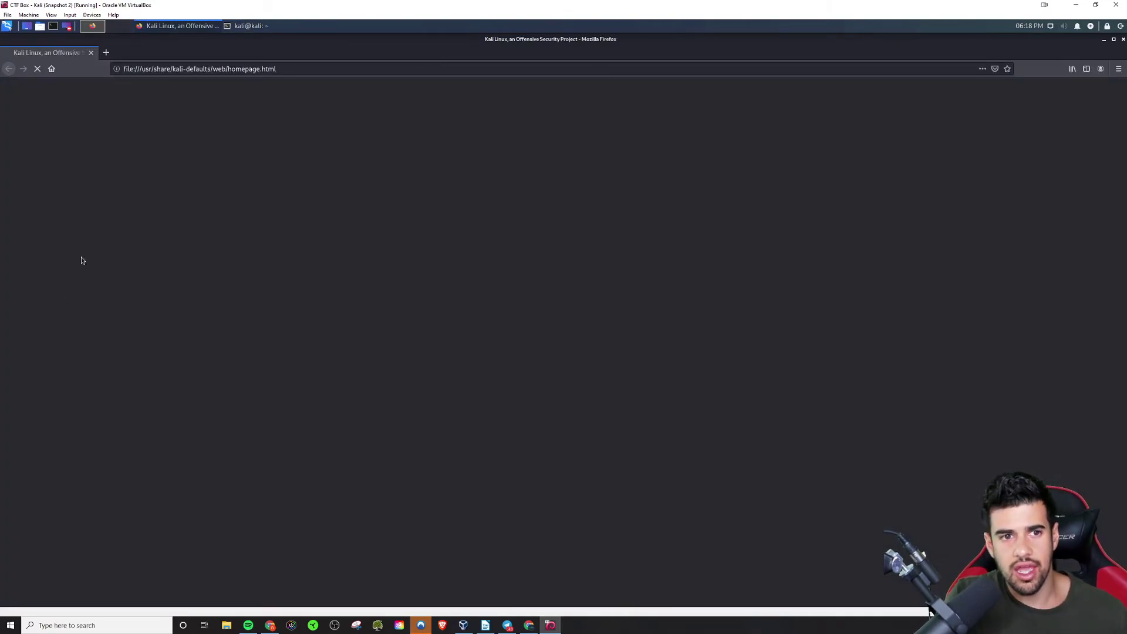
pyautogui.hotkey('ctrl', 't')
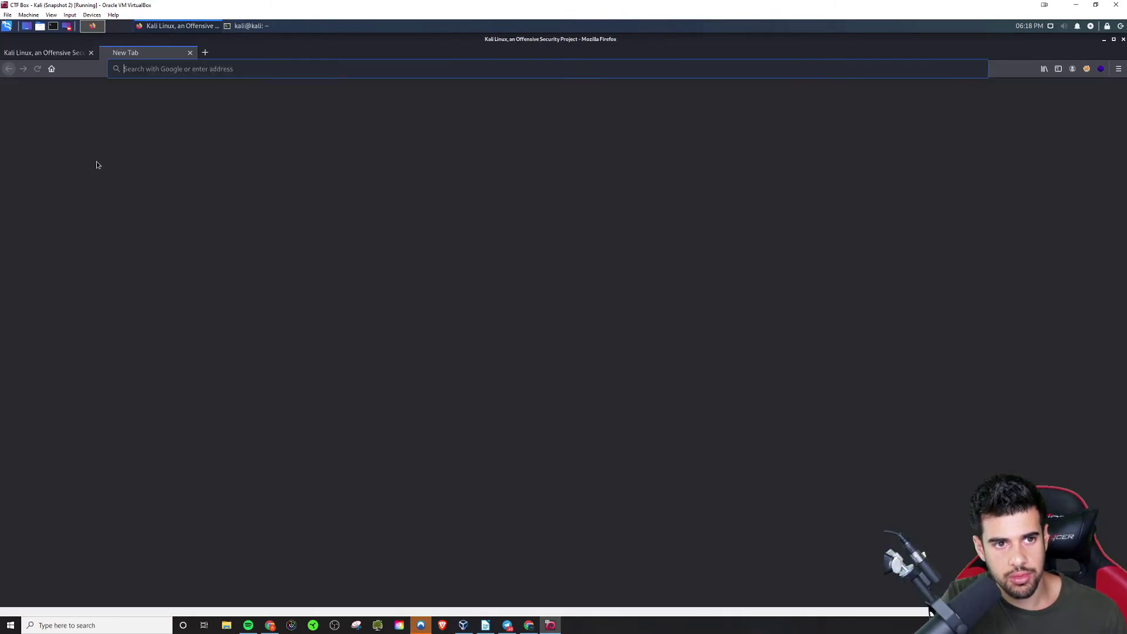
pyautogui.write('what is pptp')
pyautogui.press('Return')
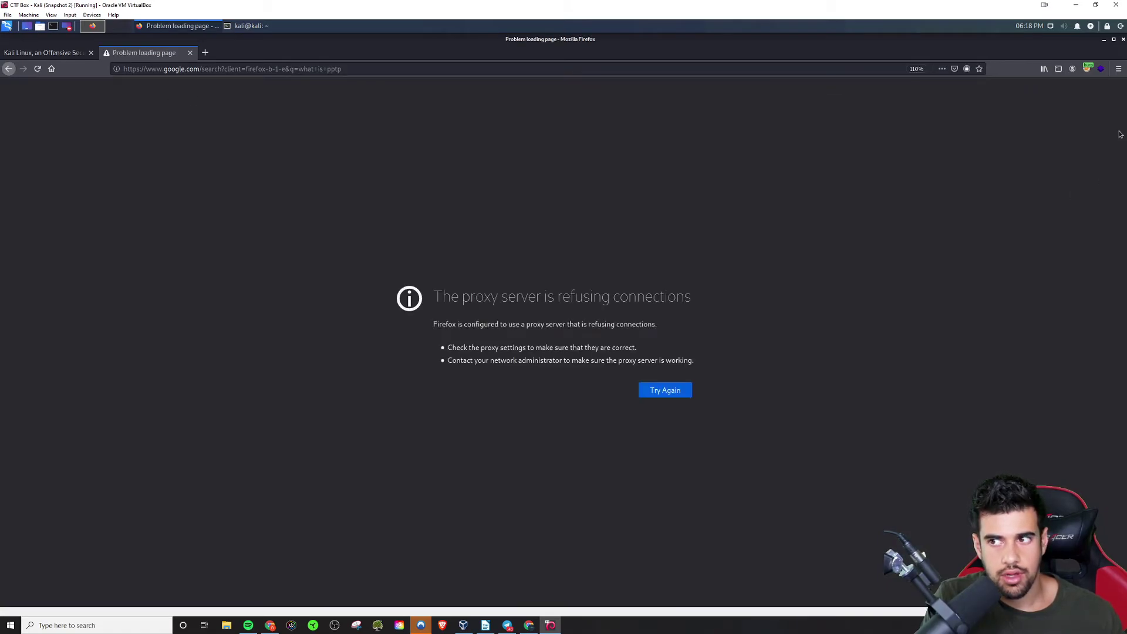
# Step: Turn off FoxyProxy, reload the search and highlight 'virtual private network'
pyautogui.click(1086, 69)
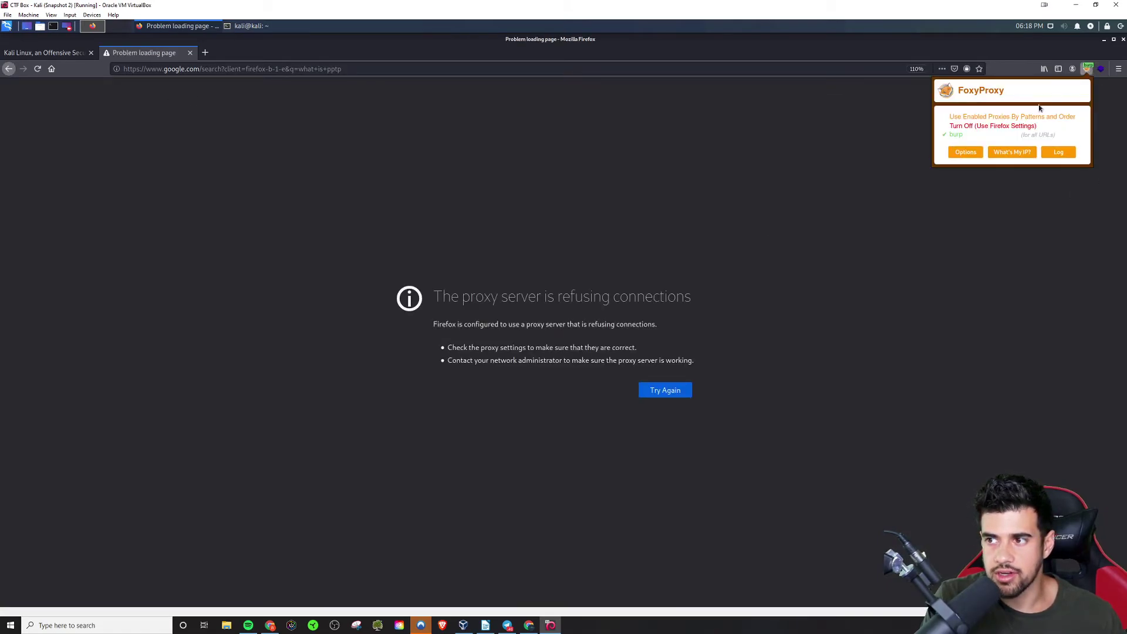
pyautogui.click(580, 69)
pyautogui.press('Return')
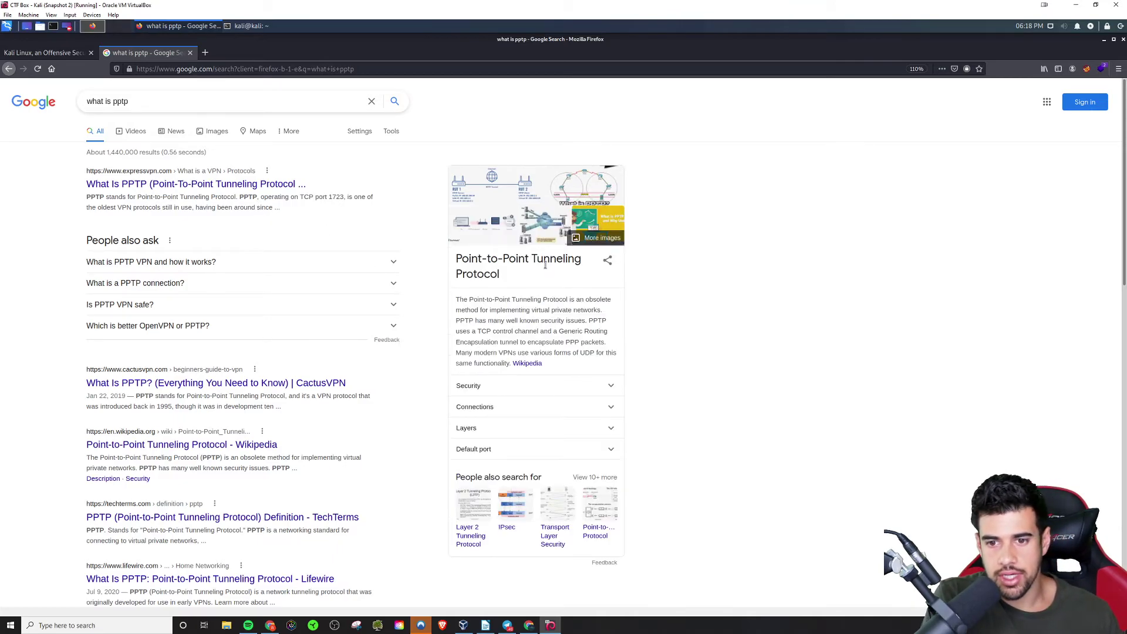
pyautogui.moveTo(529, 310); pyautogui.dragTo(597, 311)
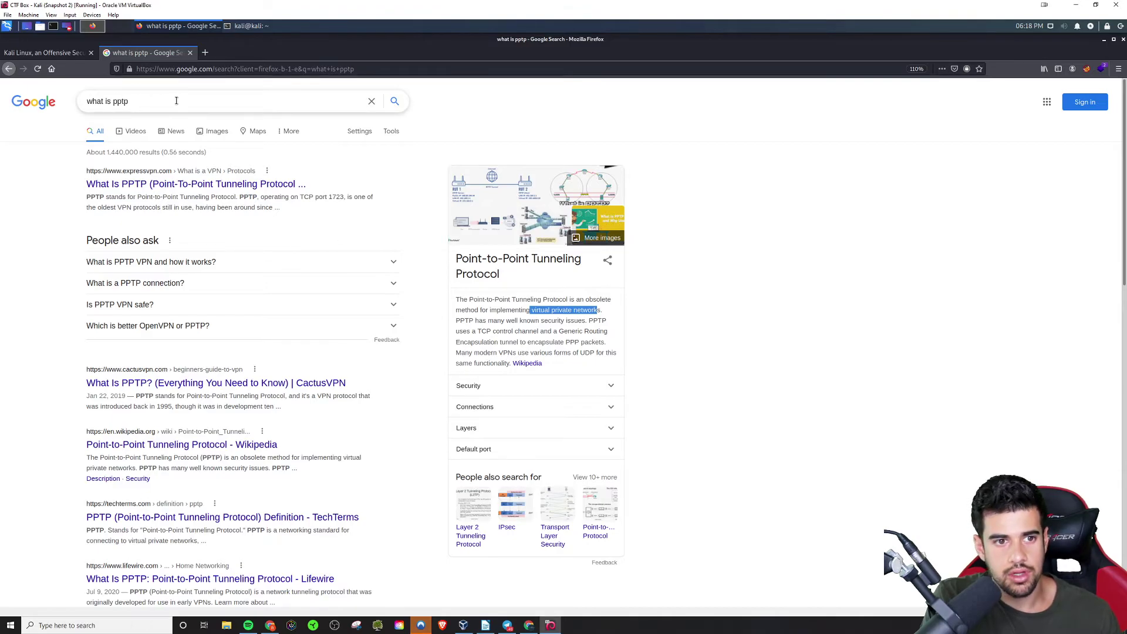
# Step: Search the web for 'tcp port 1723'
pyautogui.click(182, 69)
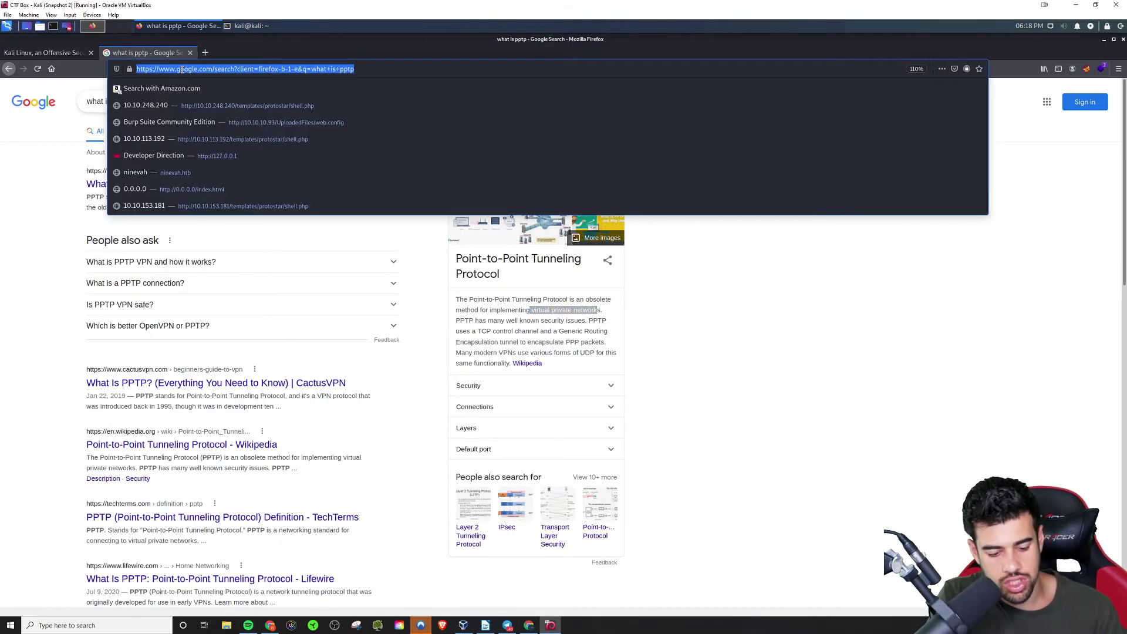
pyautogui.write('tcp port 1')
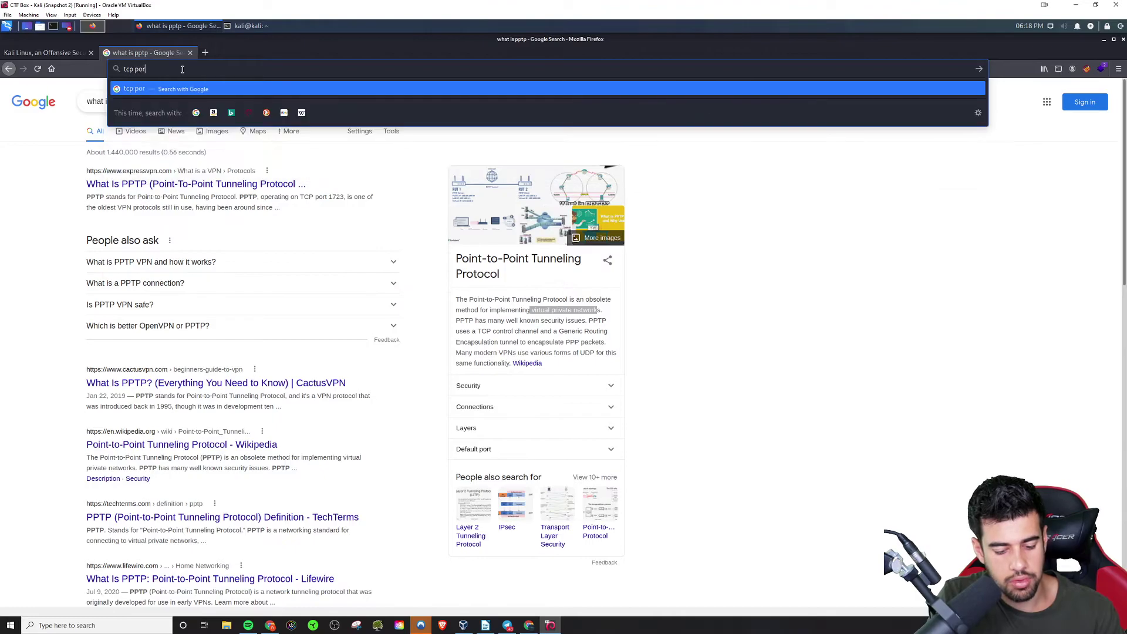
pyautogui.write('723')
pyautogui.press('Return')
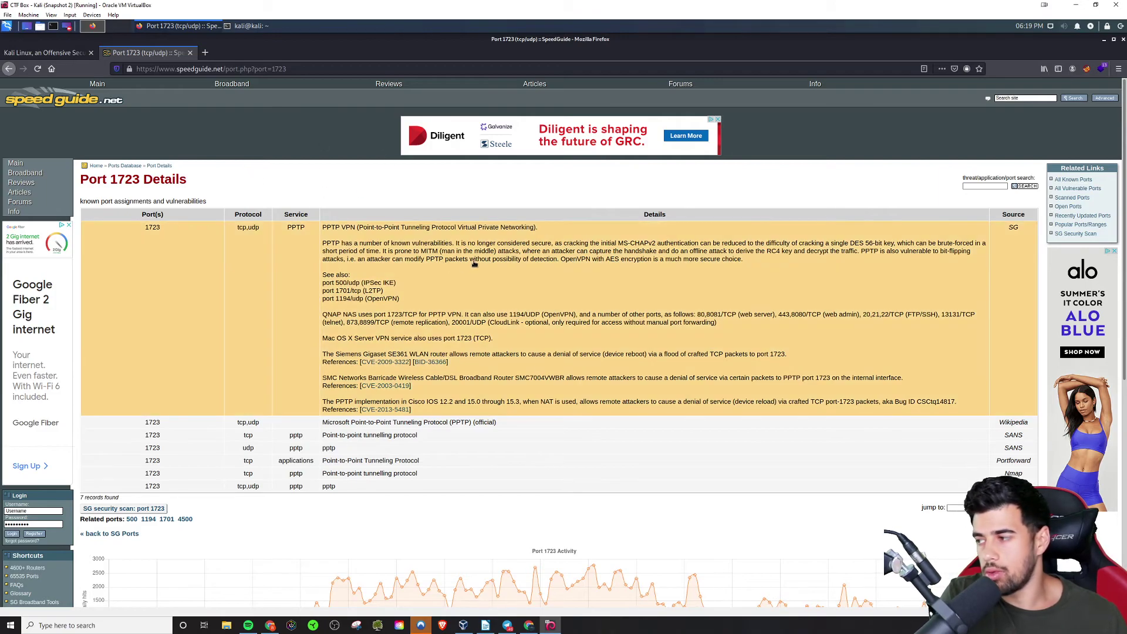
# Step: Back in the terminal, highlight mysql on 3306/tcp and ms-wbt-server on 3389/tcp
pyautogui.click(241, 26)
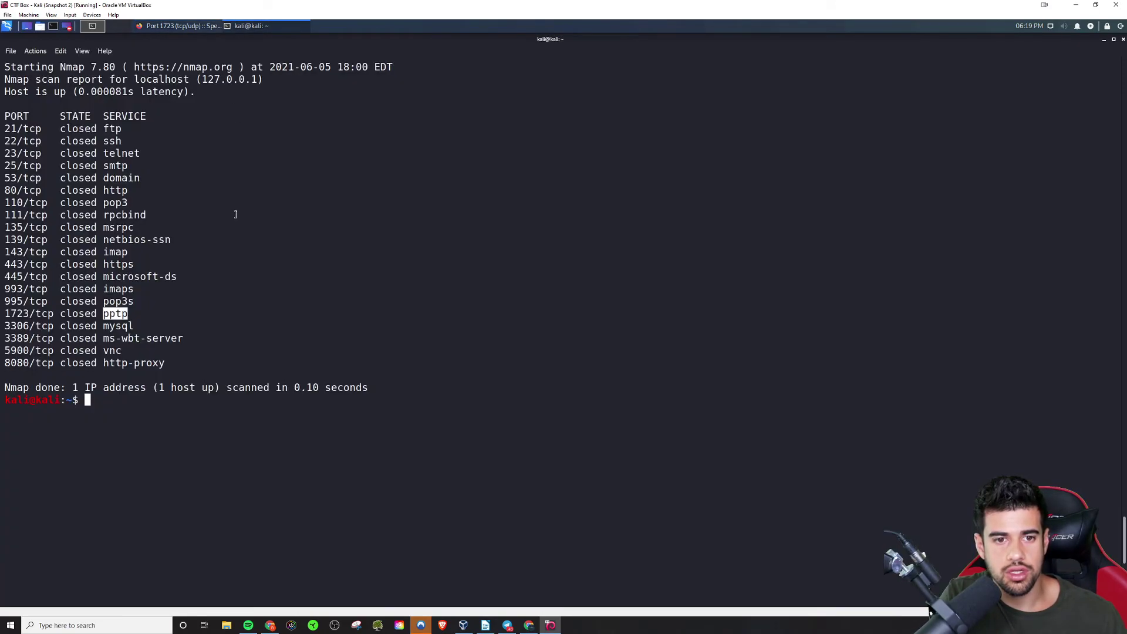
pyautogui.doubleClick(126, 327)
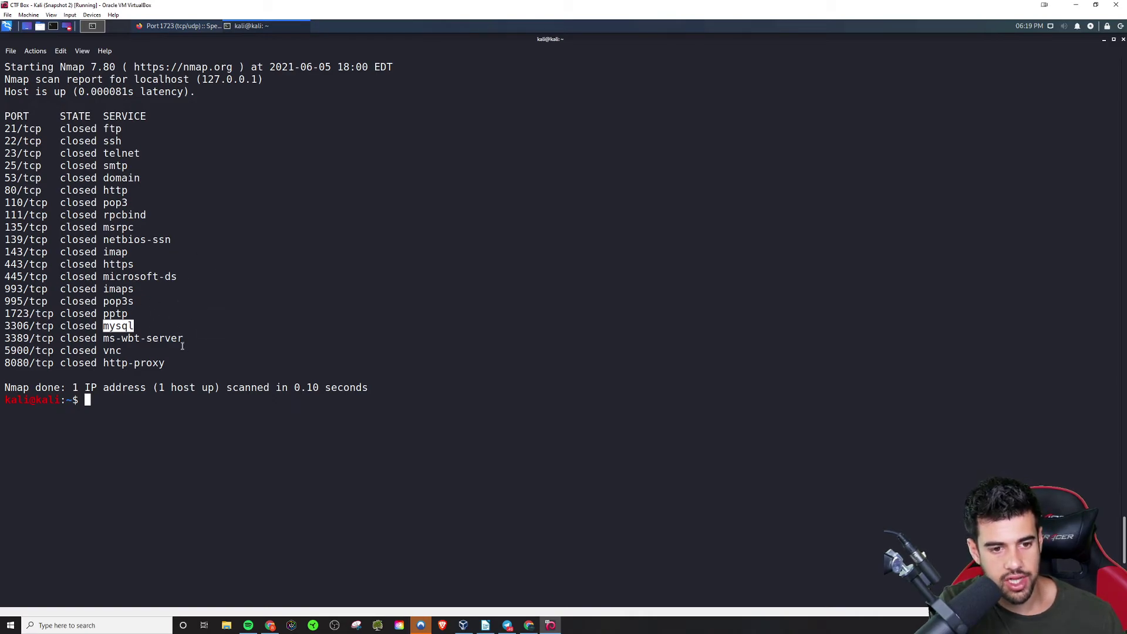
pyautogui.moveTo(189, 339); pyautogui.dragTo(105, 343)
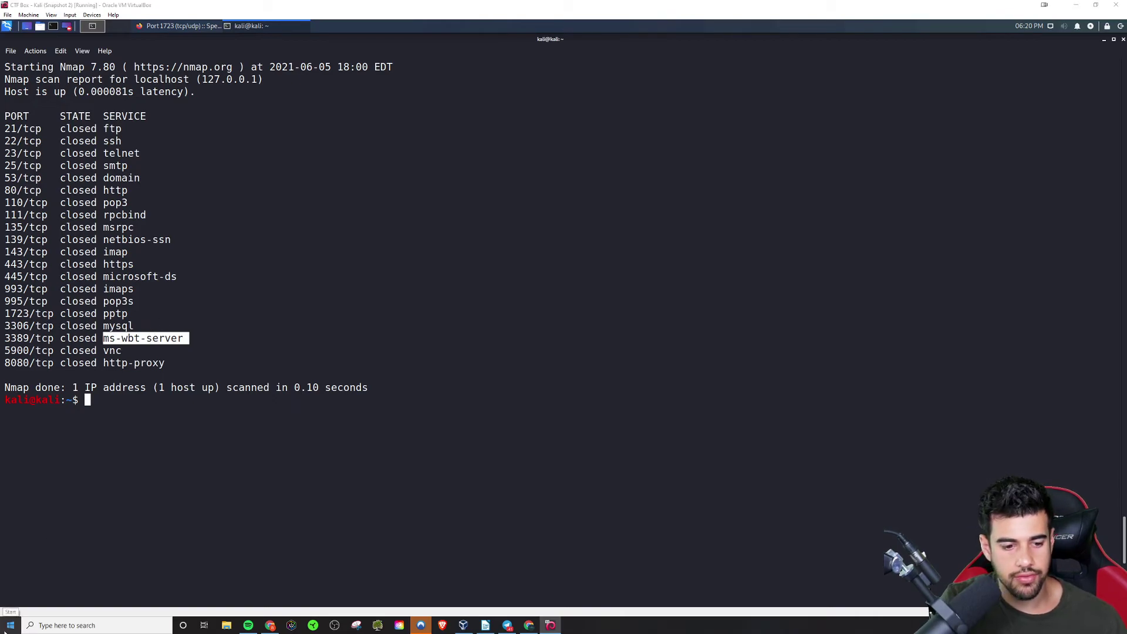
pyautogui.press('super')
pyautogui.write('rtemo')
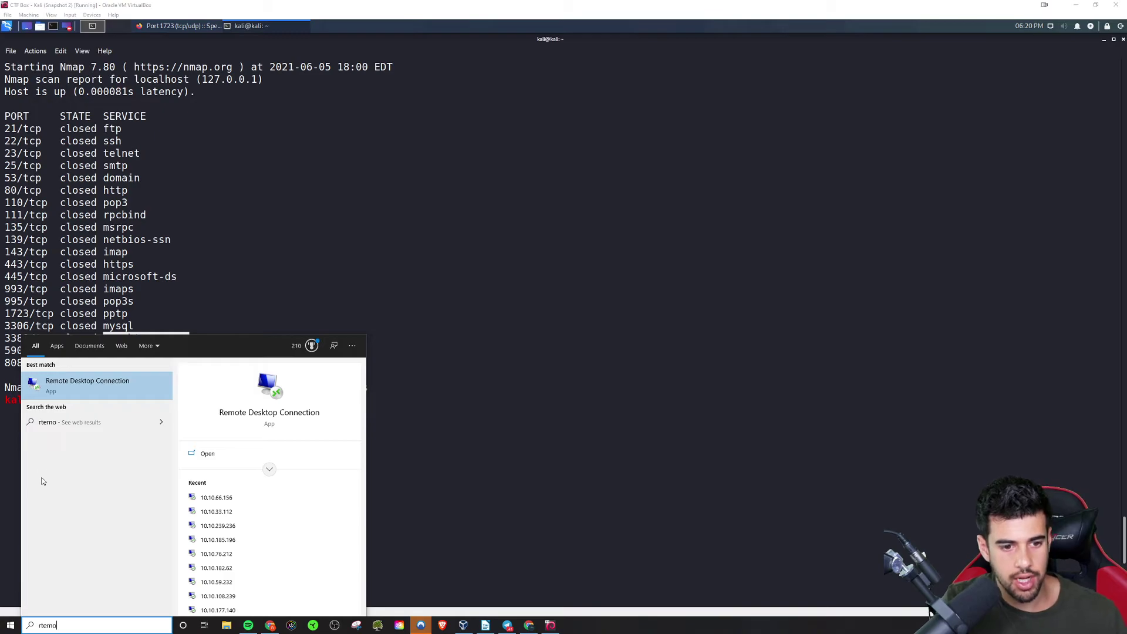
pyautogui.press('Escape')
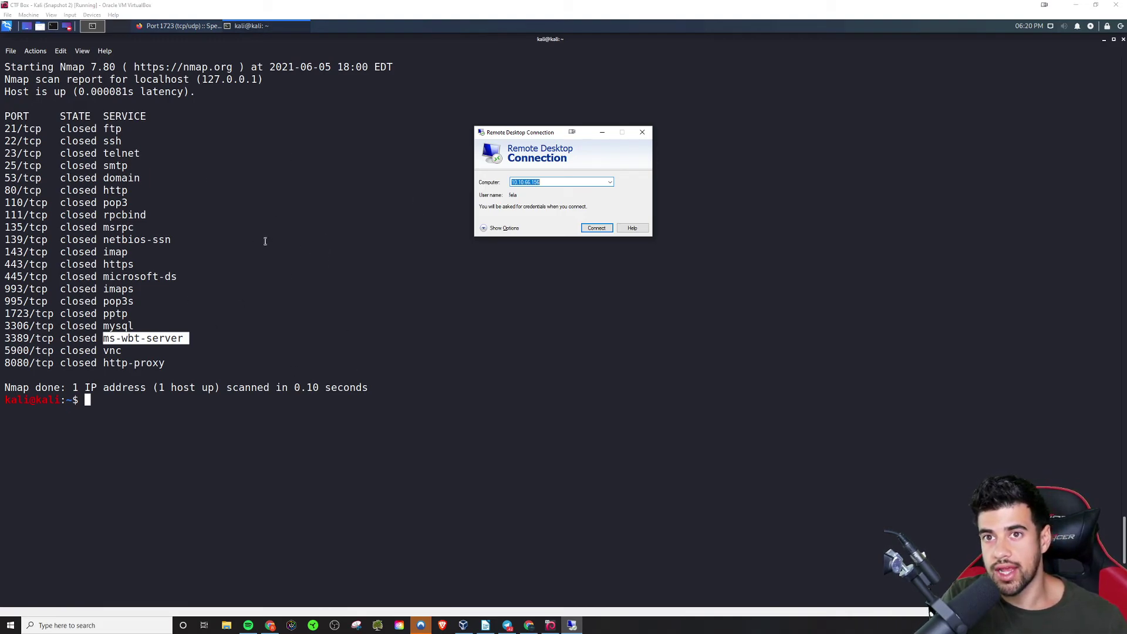
pyautogui.click(644, 135)
# Step: Highlight the 5900/tcp vnc row, together with the 3389 row, then the 8080/tcp http-proxy entry
pyautogui.moveTo(128, 352); pyautogui.dragTo(104, 352)
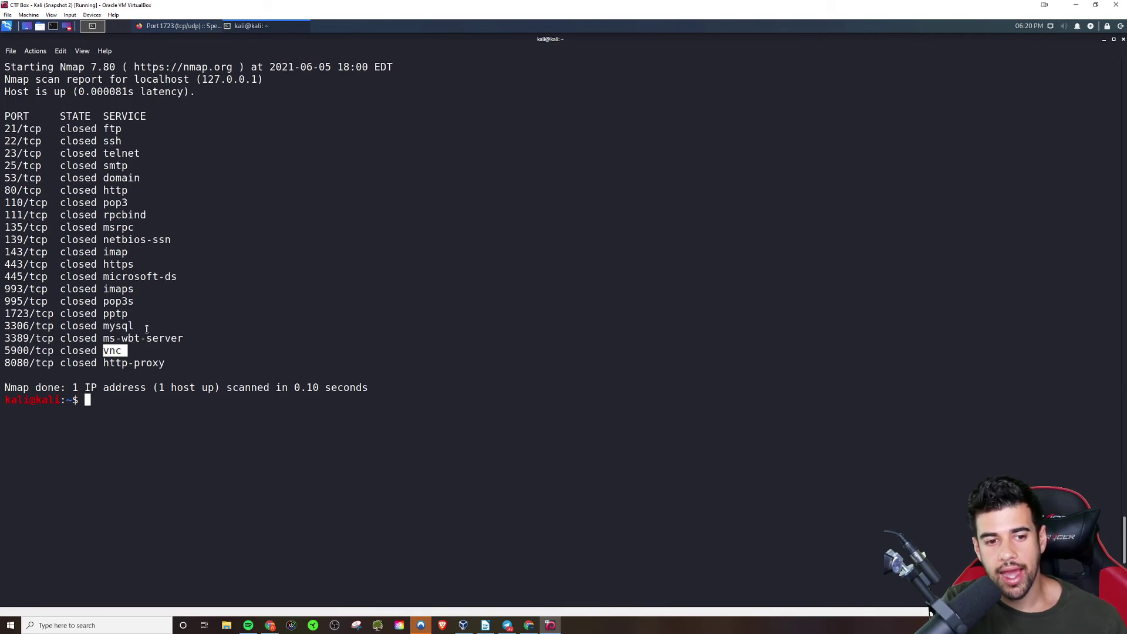
pyautogui.moveTo(125, 351); pyautogui.dragTo(108, 352)
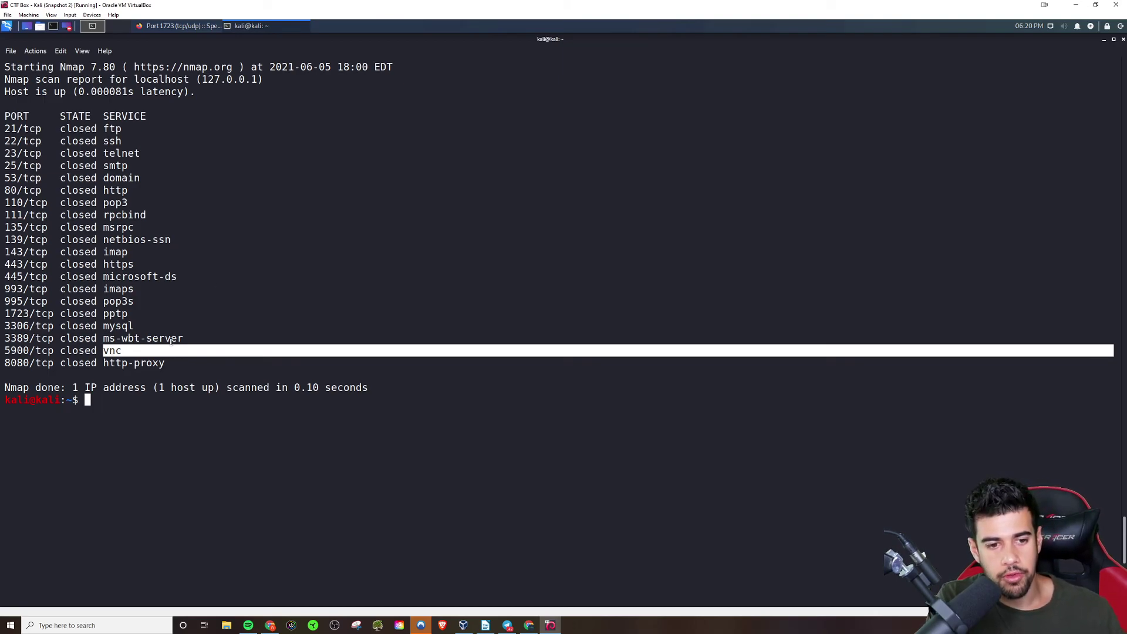
pyautogui.moveTo(152, 350); pyautogui.dragTo(5, 339)
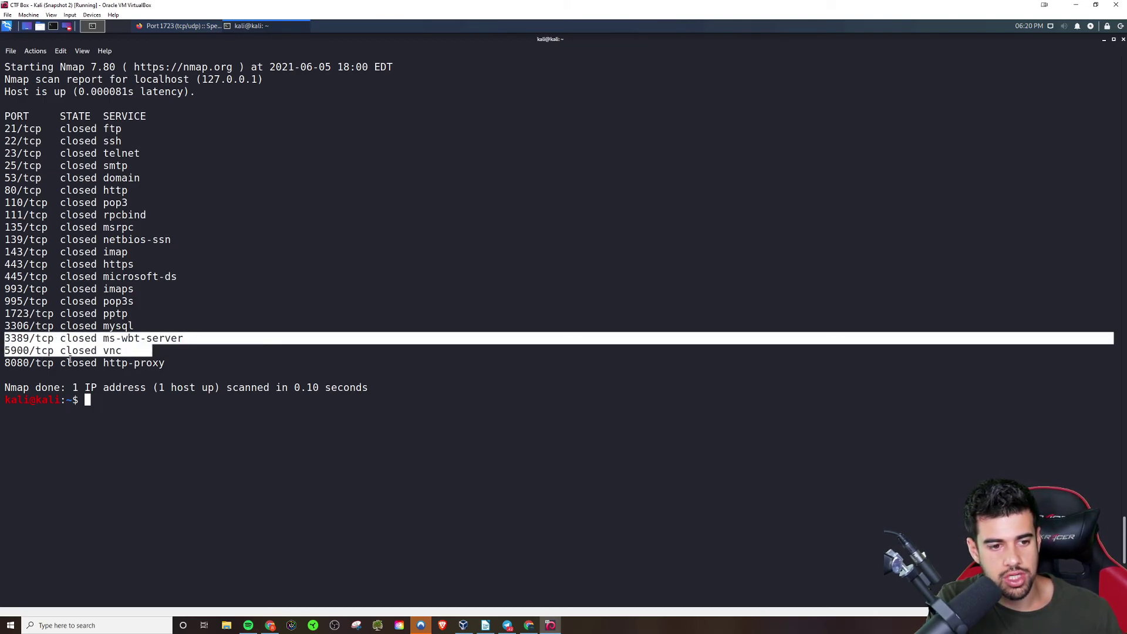
pyautogui.moveTo(122, 351); pyautogui.dragTo(35, 350)
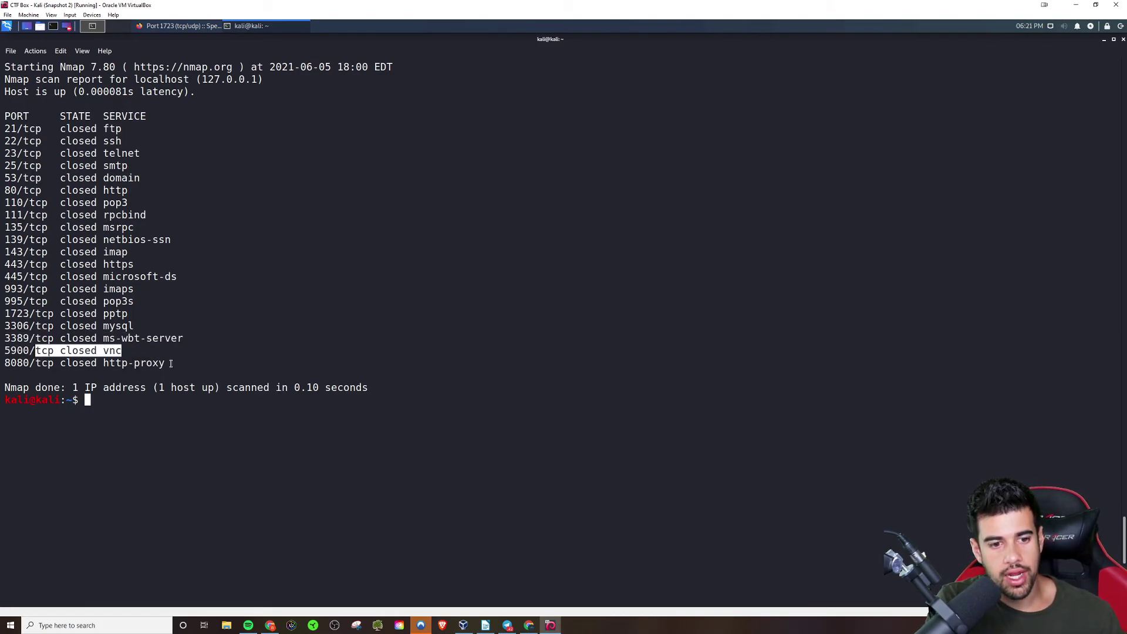
pyautogui.moveTo(171, 364); pyautogui.dragTo(101, 364)
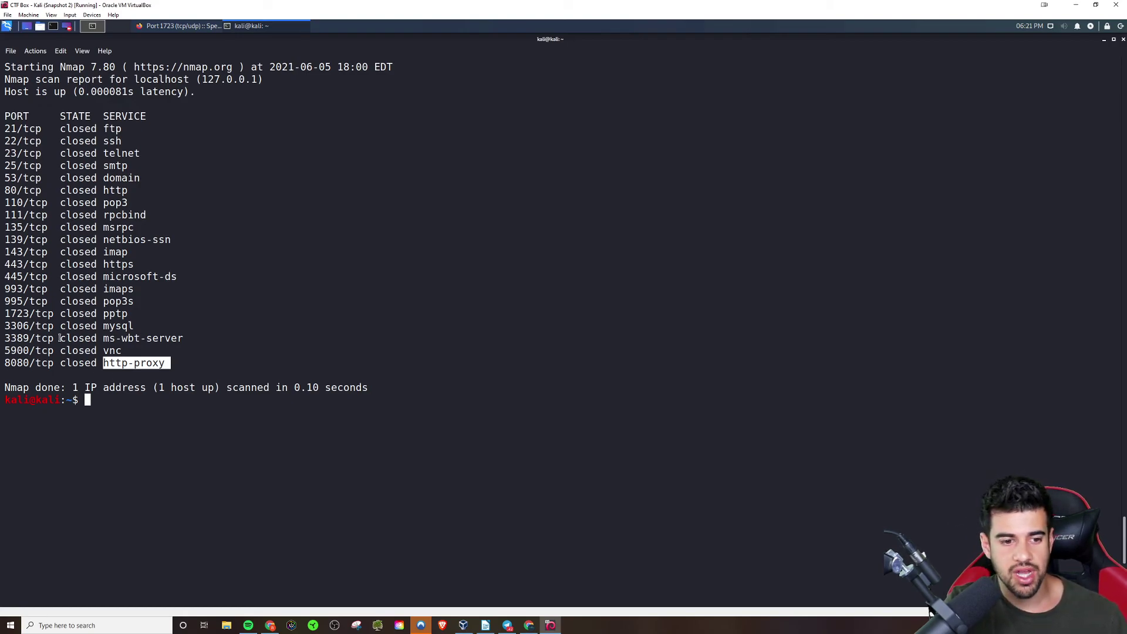
# Step: Clear the selection so the completed nmap localhost port list shows unhighlighted
pyautogui.click(291, 315)
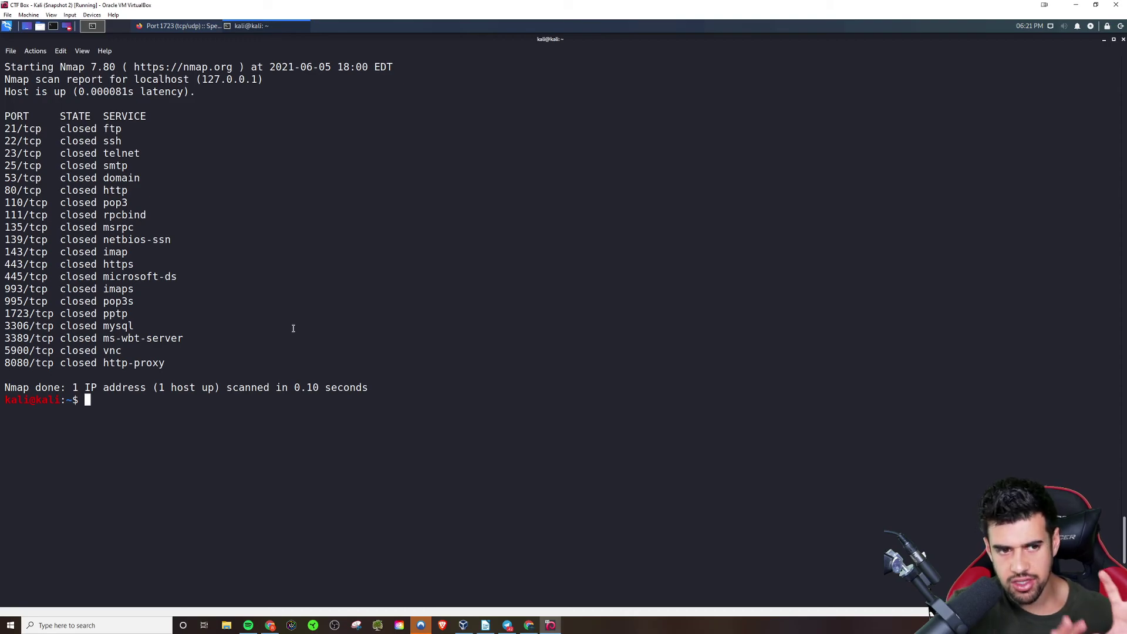